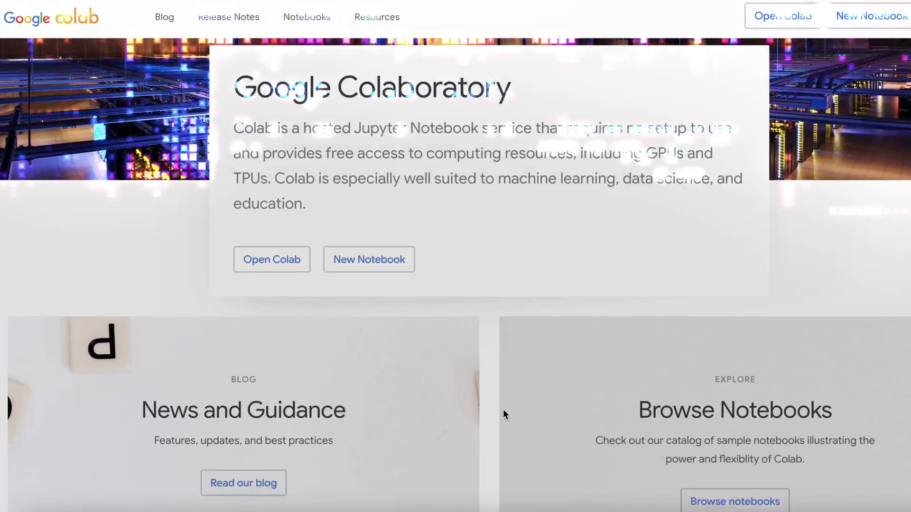
scroll(503, 409, "down", 6)
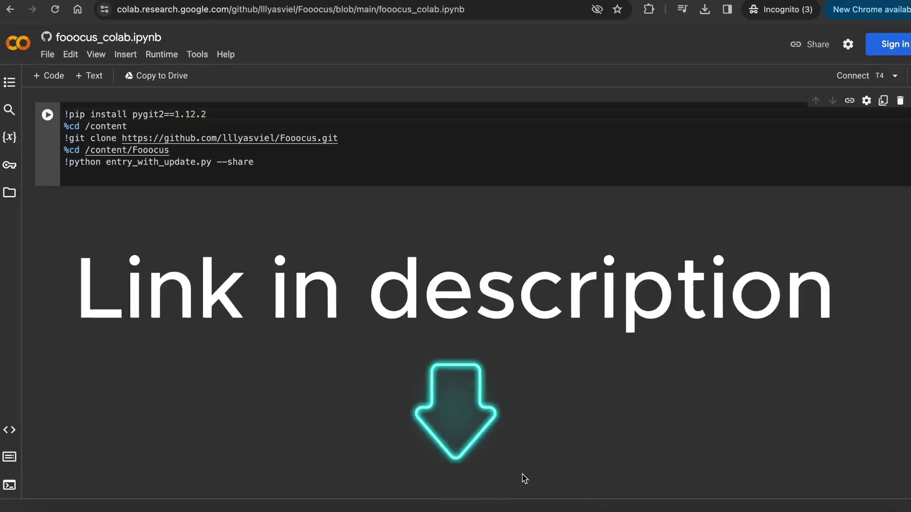
Connect the Colab notebook to a GPU runtime, sign in, and run the Fooocus setup cell anyway
left_click(867, 77)
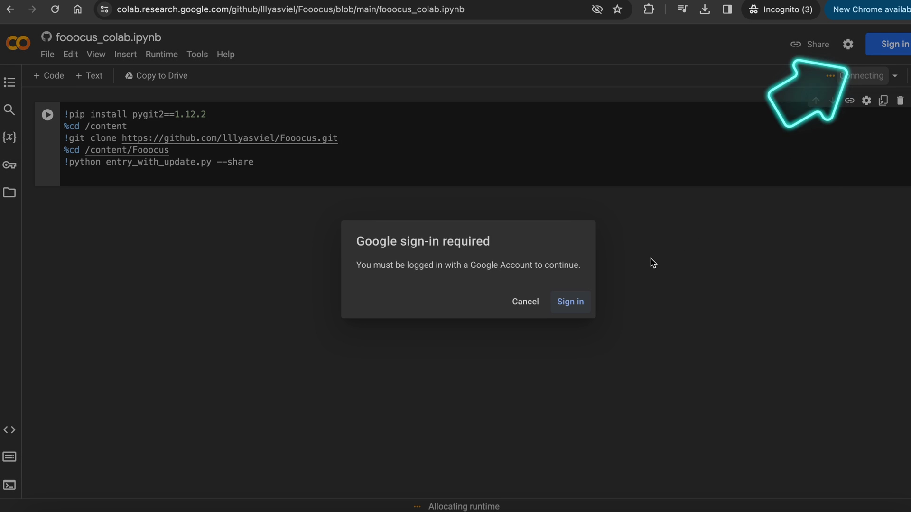
left_click(590, 302)
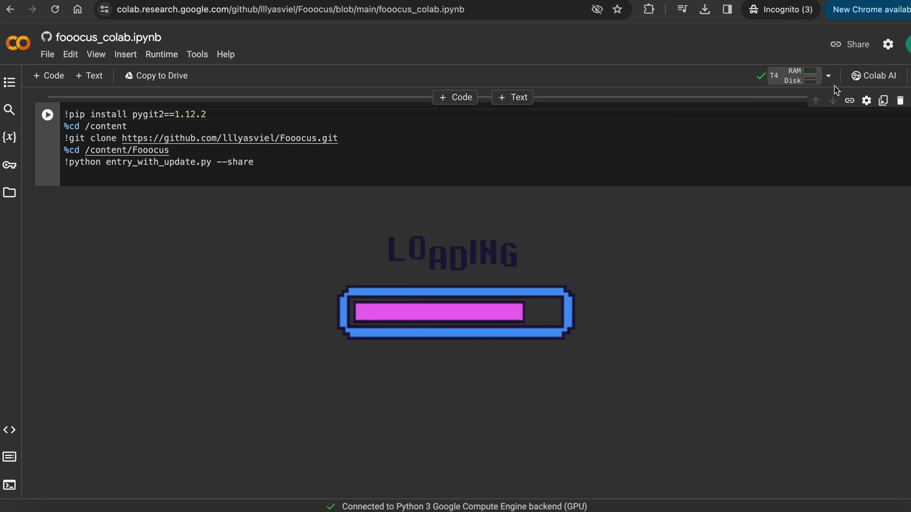
left_click(47, 115)
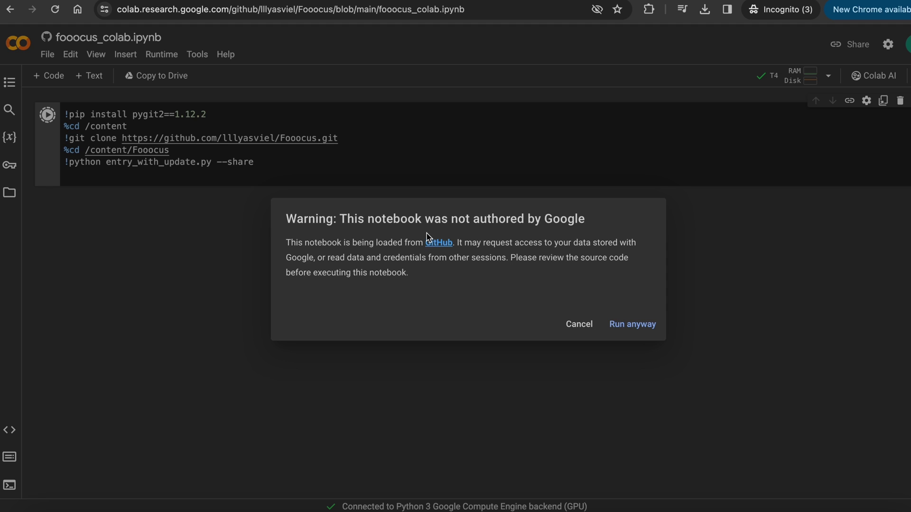
left_click(633, 325)
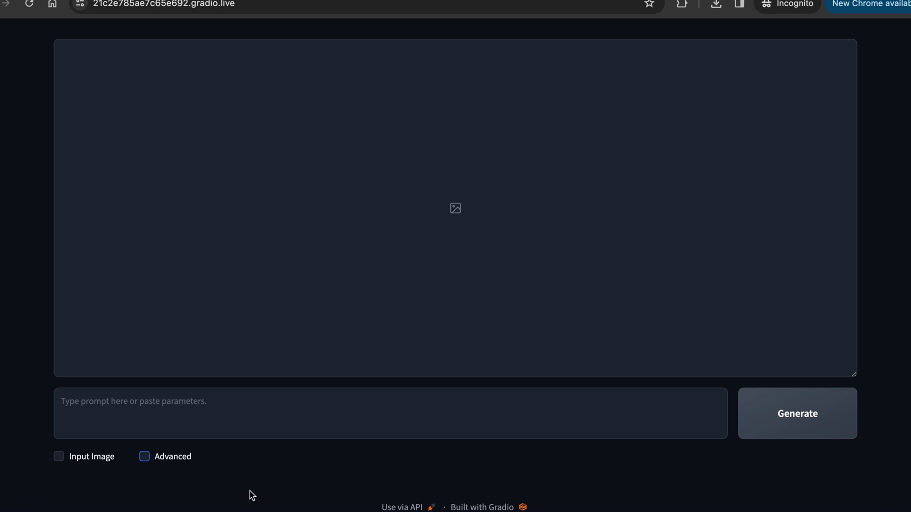
Enable Advanced settings with Speed performance, 1024×1024 size and 2 images per generation
left_click(147, 458)
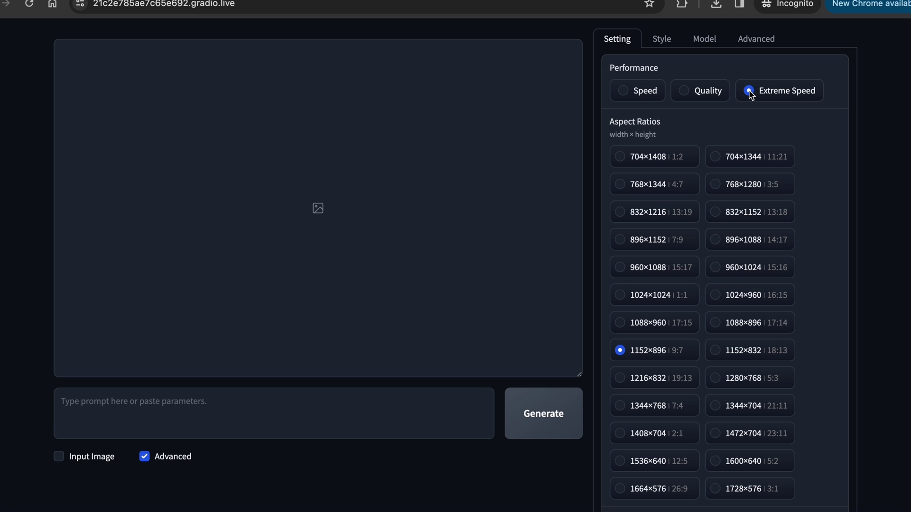
left_click(682, 93)
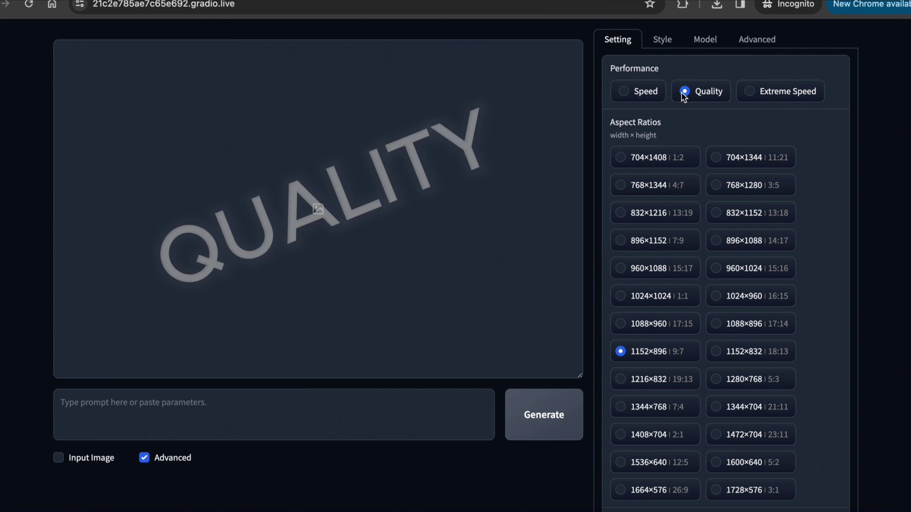
left_click(642, 91)
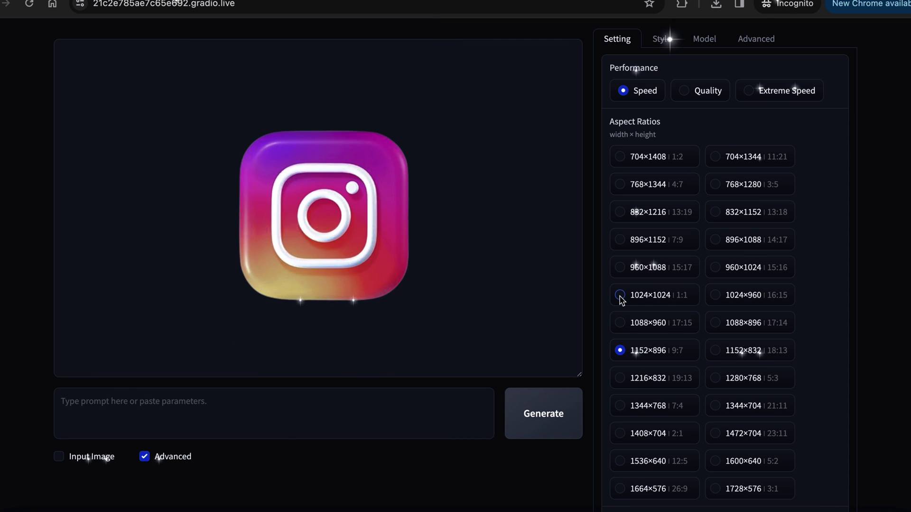
left_click(620, 296)
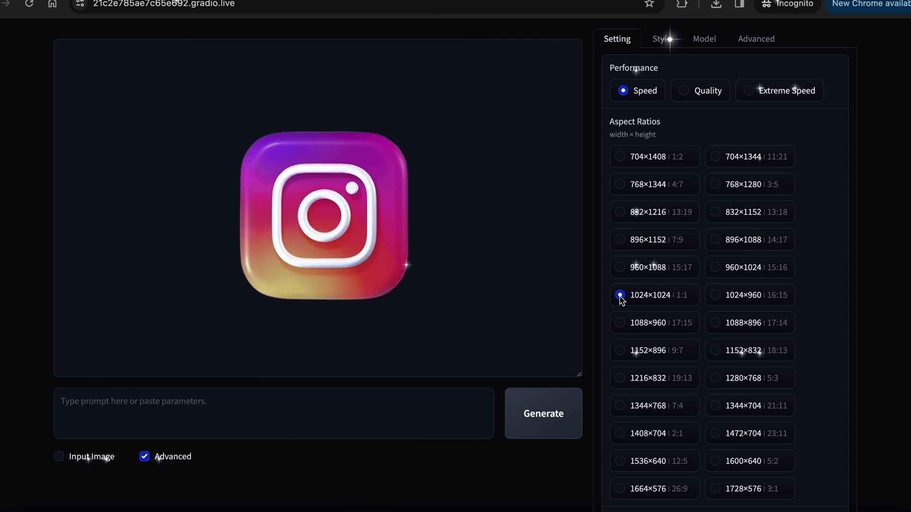
scroll(622, 313, "down", 4)
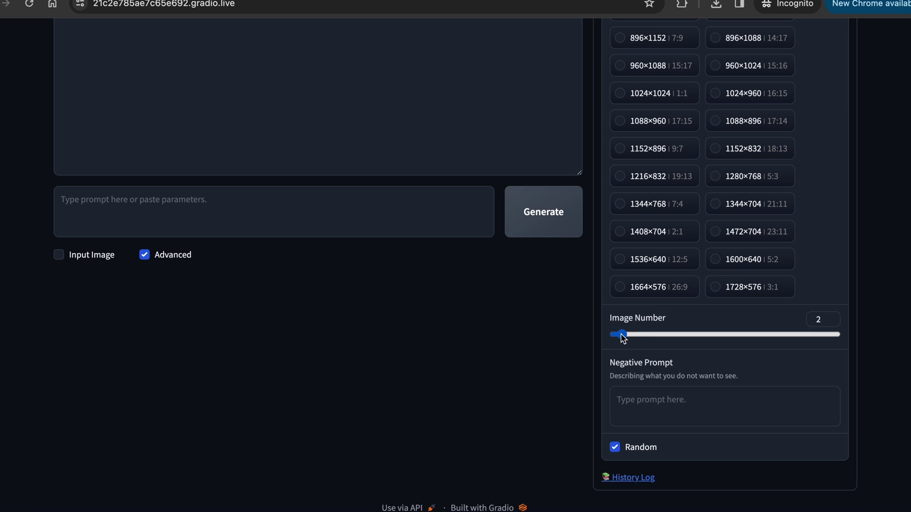
mouse_move(623, 334)
left_mouse_down()
mouse_move(858, 339)
mouse_move(620, 342)
left_mouse_up()
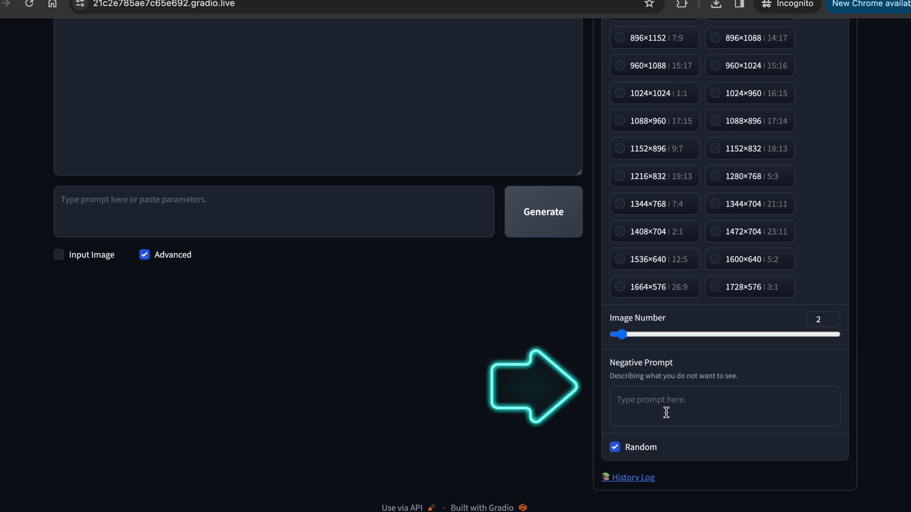
Turn Random off to reveal seed 10, then keep the seed random
left_click(622, 400)
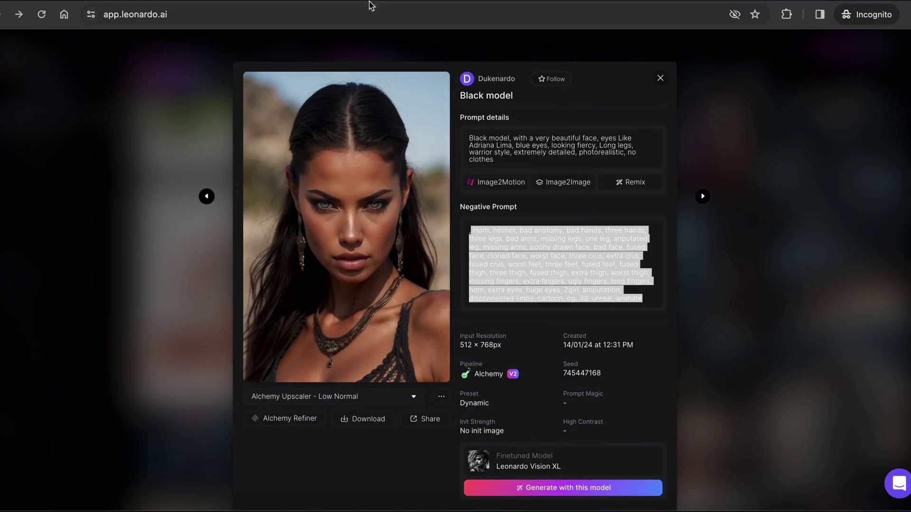
left_click(386, 1)
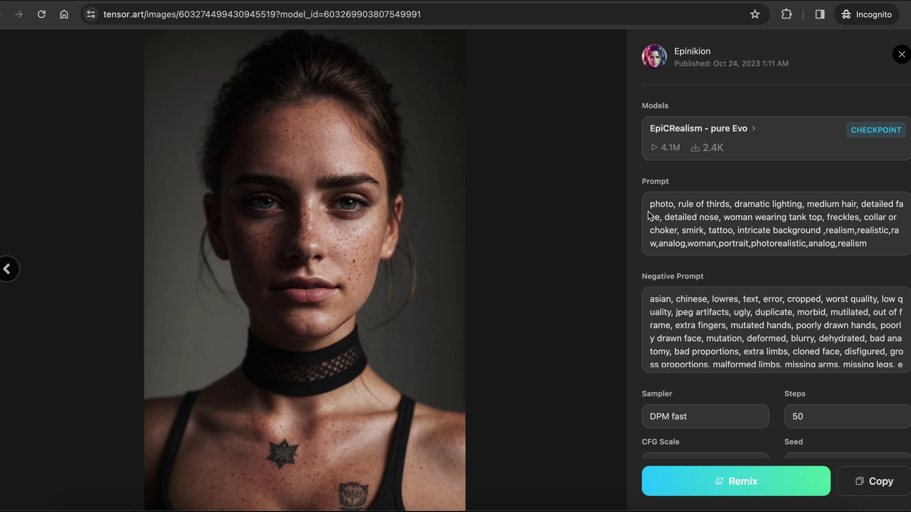
scroll(821, 353, "down", 2)
scroll(820, 351, "up", 2)
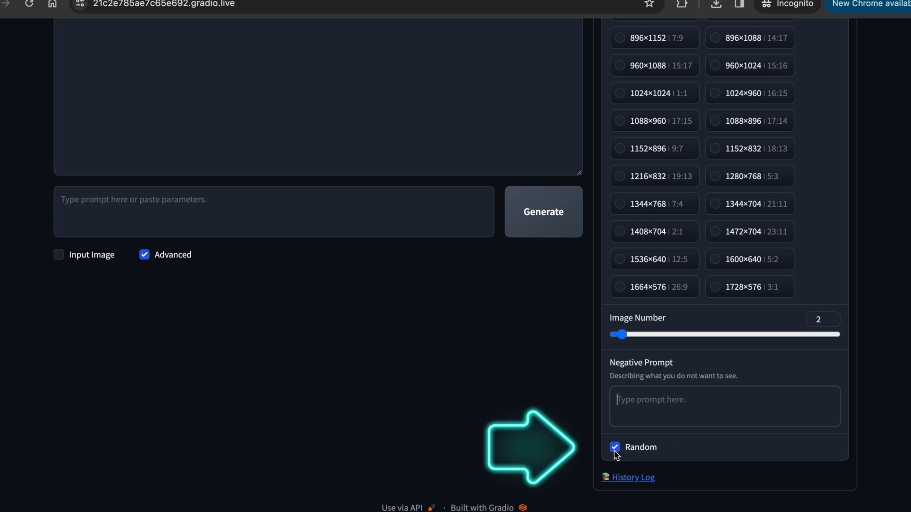
left_click(614, 448)
scroll(635, 454, "down", 2)
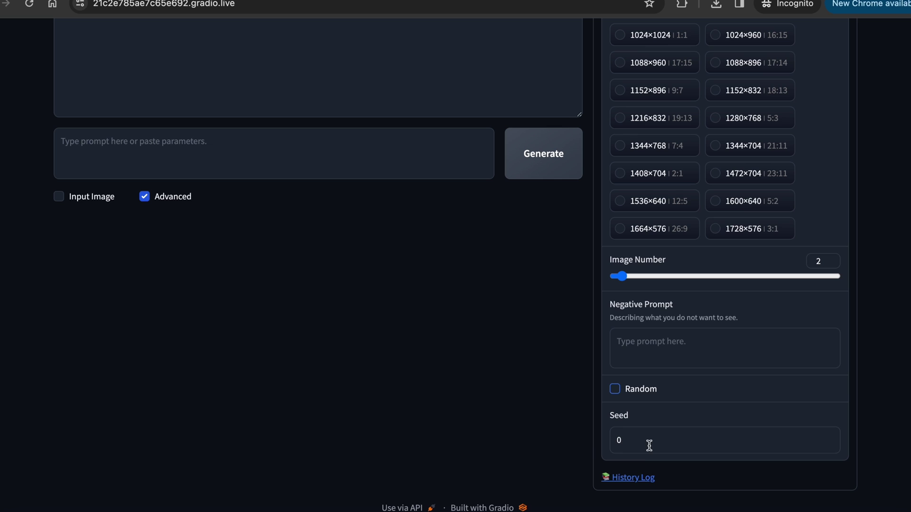
left_click_drag(646, 444, 602, 446)
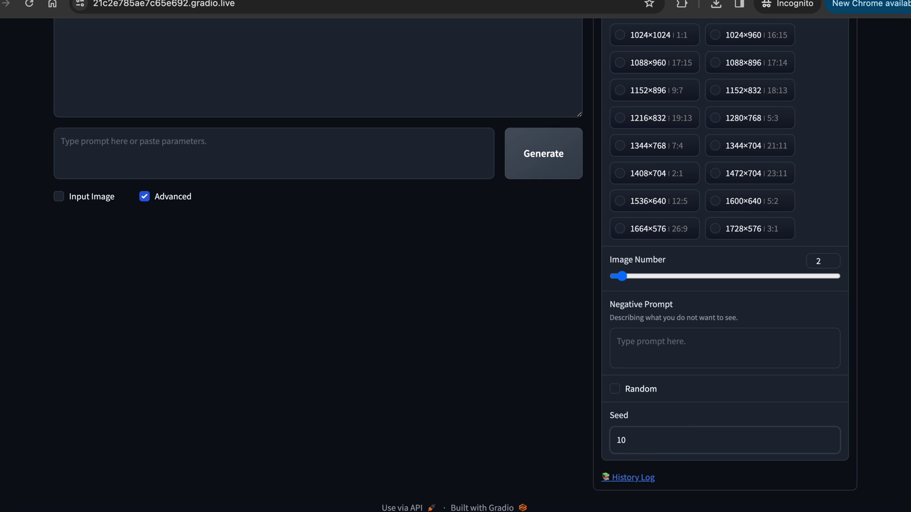
left_click(614, 389)
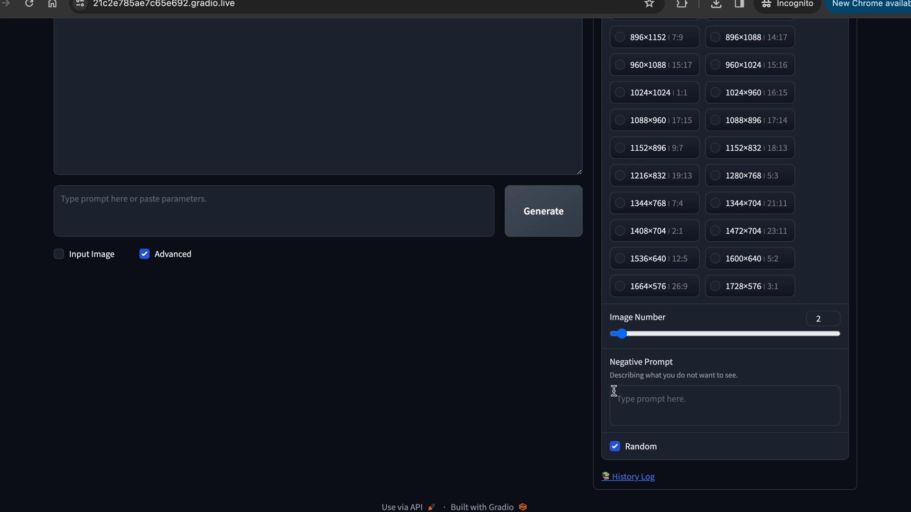
left_click(614, 446)
left_click(614, 389)
Browse the style presets, briefly adding and removing Fooocus Photograph, leaving styles unchanged
scroll(683, 142, "up", 5)
left_click(666, 44)
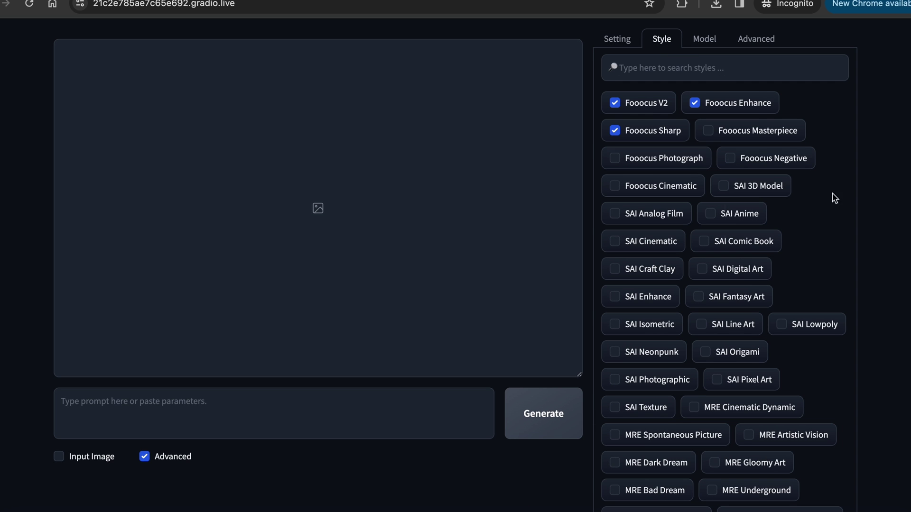
left_click(614, 158)
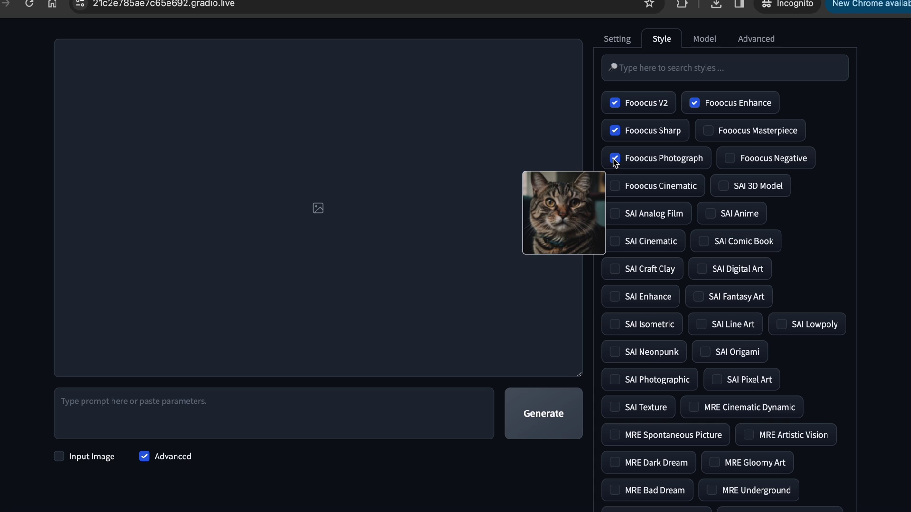
left_click(614, 159)
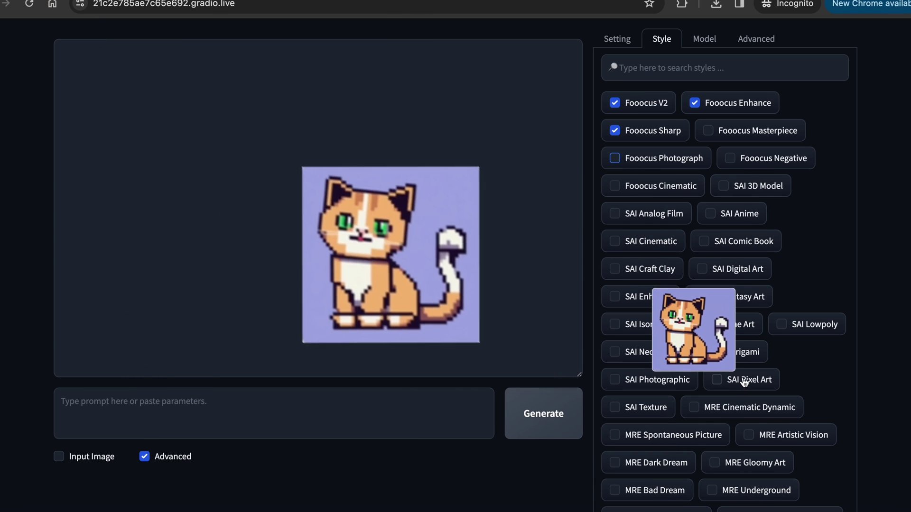
scroll(745, 384, "down", 8)
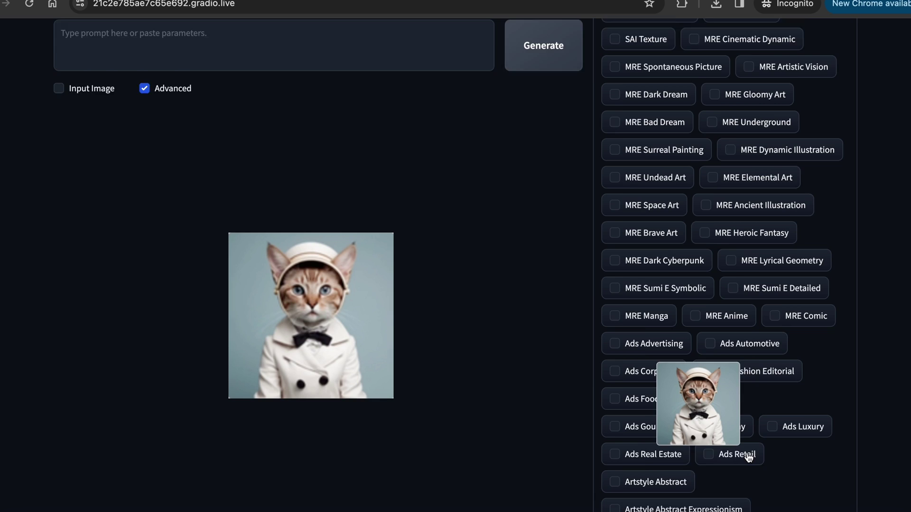
scroll(748, 457, "down", 1)
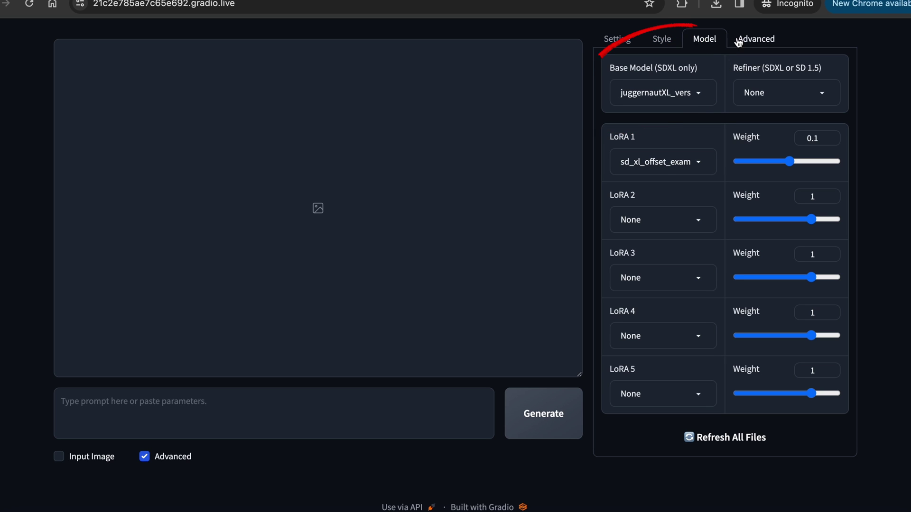
Review the developer debug options (ControlNet, inpaint engine), then search the styles for High Fashion
left_click(751, 43)
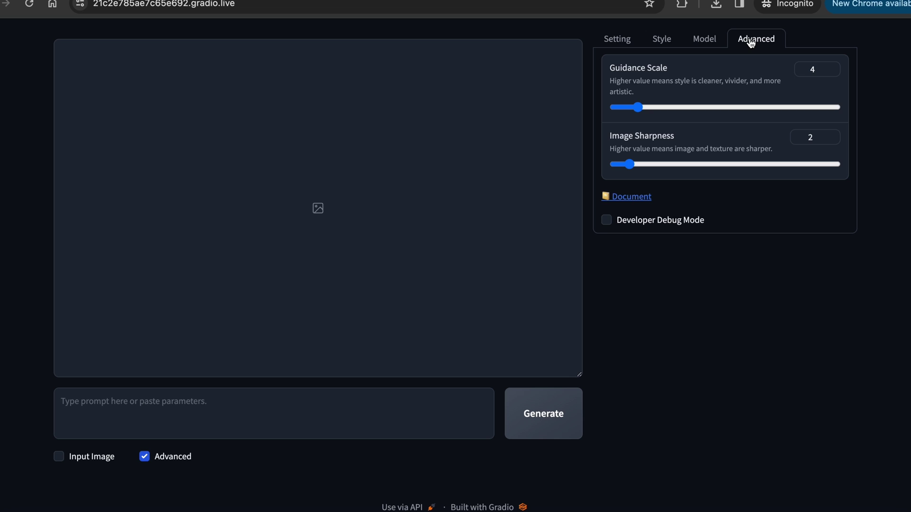
left_click(607, 221)
scroll(609, 228, "down", 5)
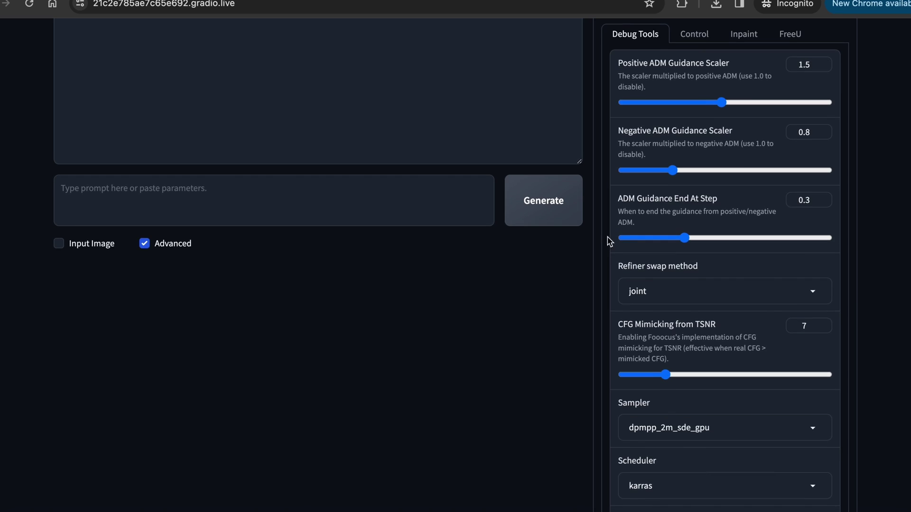
scroll(609, 341, "up", 3)
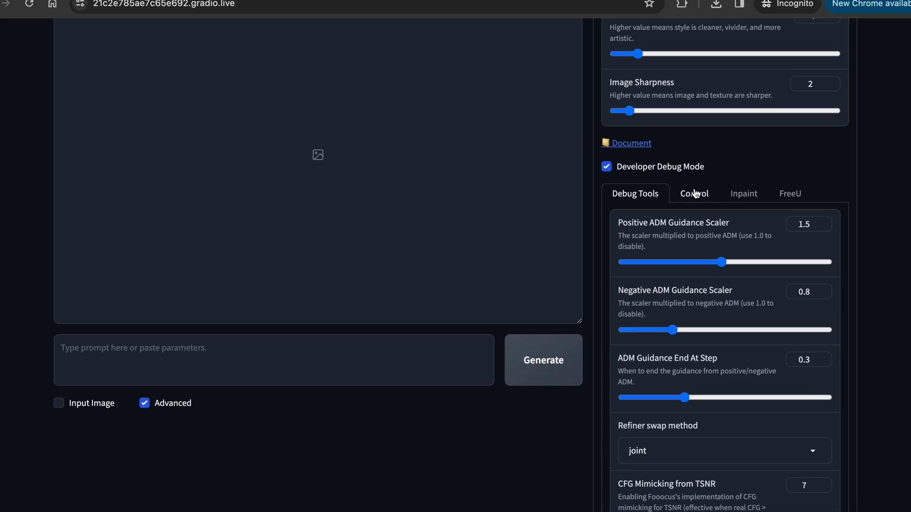
left_click(694, 194)
scroll(741, 194, "down", 2)
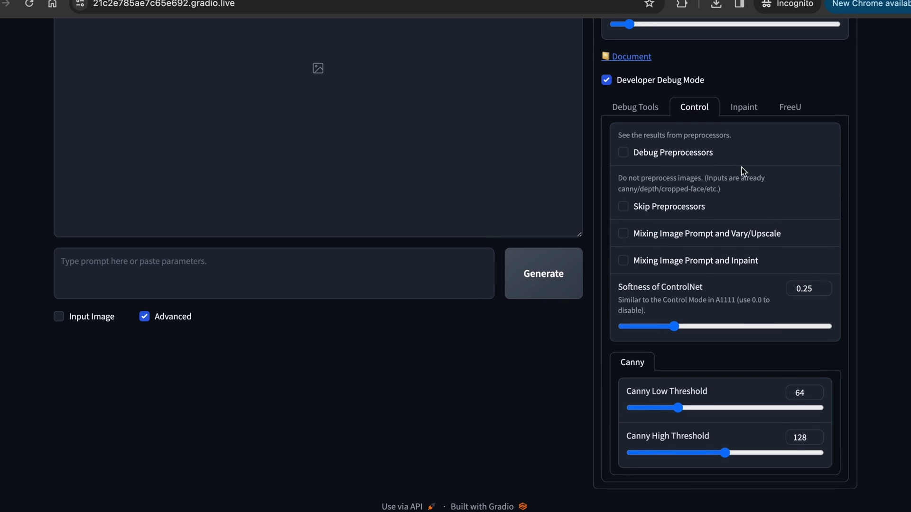
left_click(752, 110)
scroll(746, 190, "down", 2)
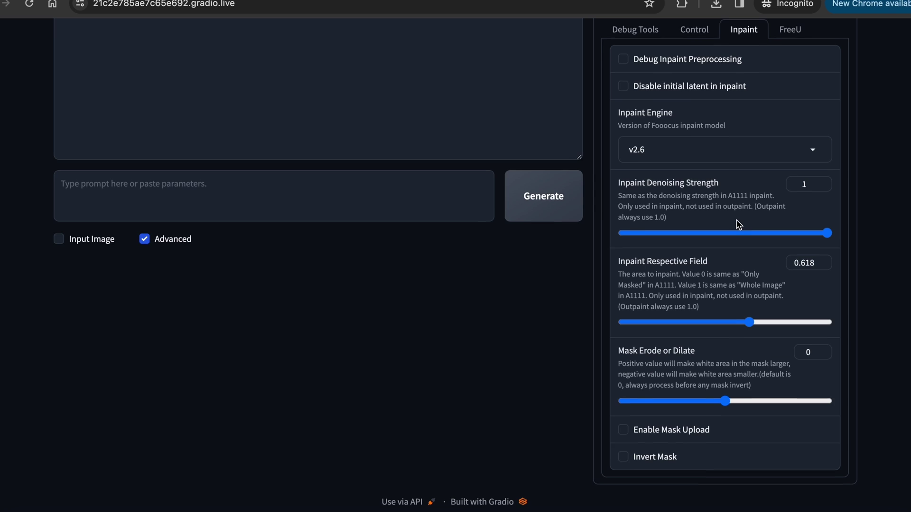
scroll(740, 213, "up", 3)
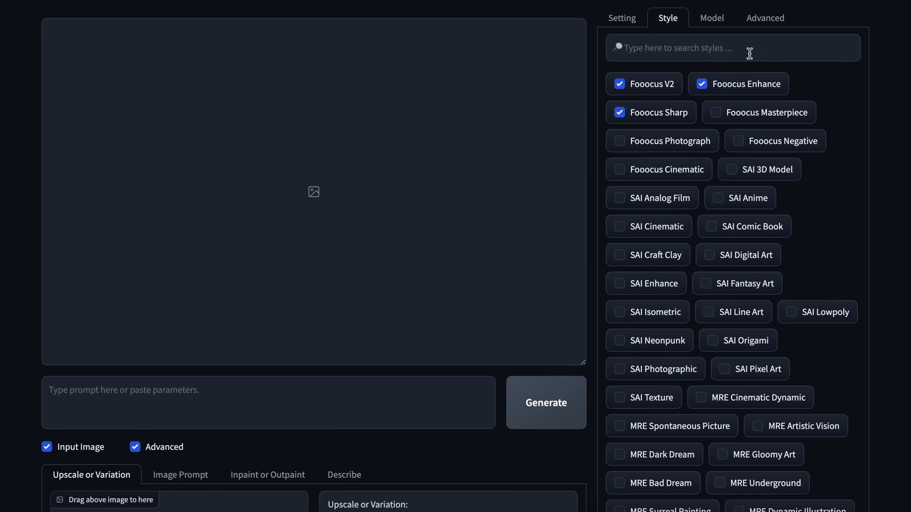
left_click(750, 53)
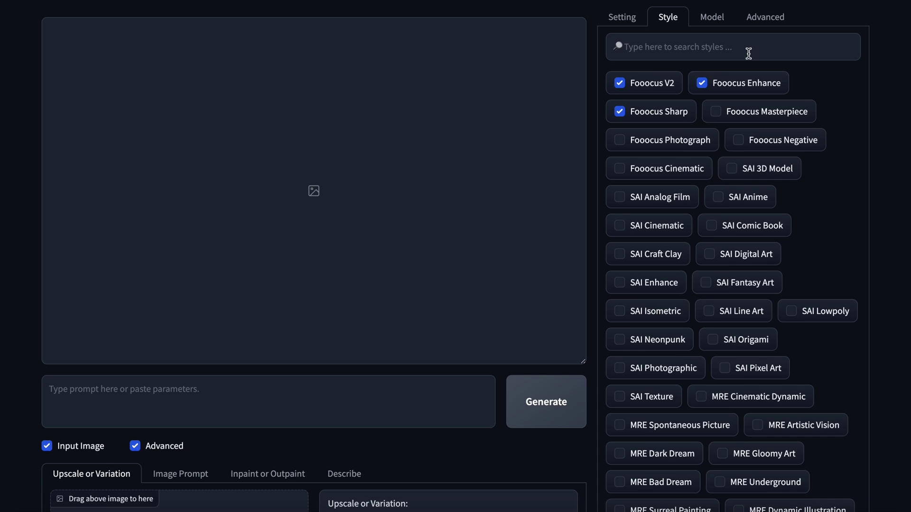
Filter styles with 'high' and enable High Fashion alongside Fooocus V2, Enhance and Sharp
type("high")
left_click(627, 85)
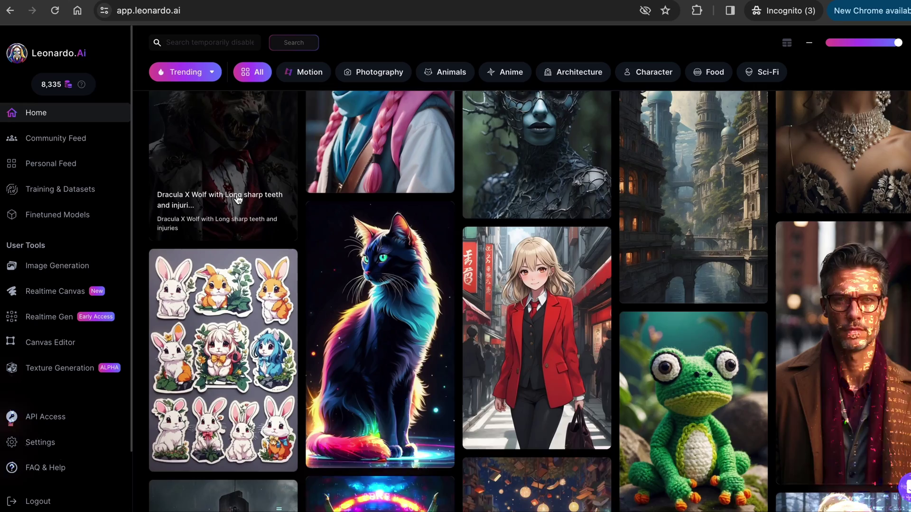
Open a freckled Juggernaut XL portrait's details page on Civitai
scroll(238, 200, "up", 3)
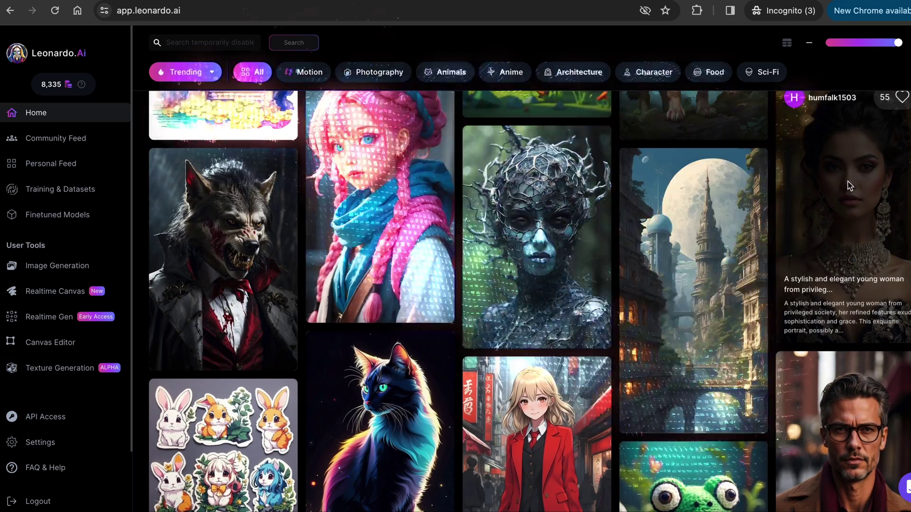
left_click(849, 185)
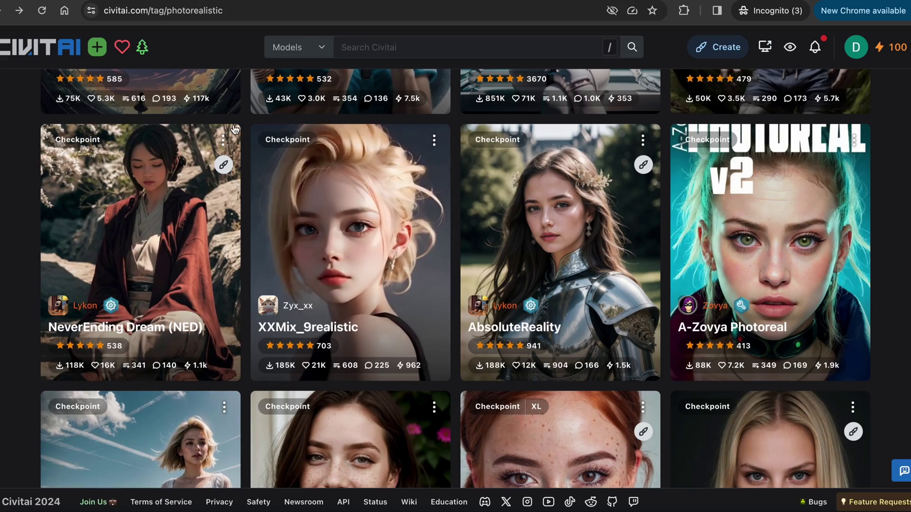
scroll(257, 227, "down", 3)
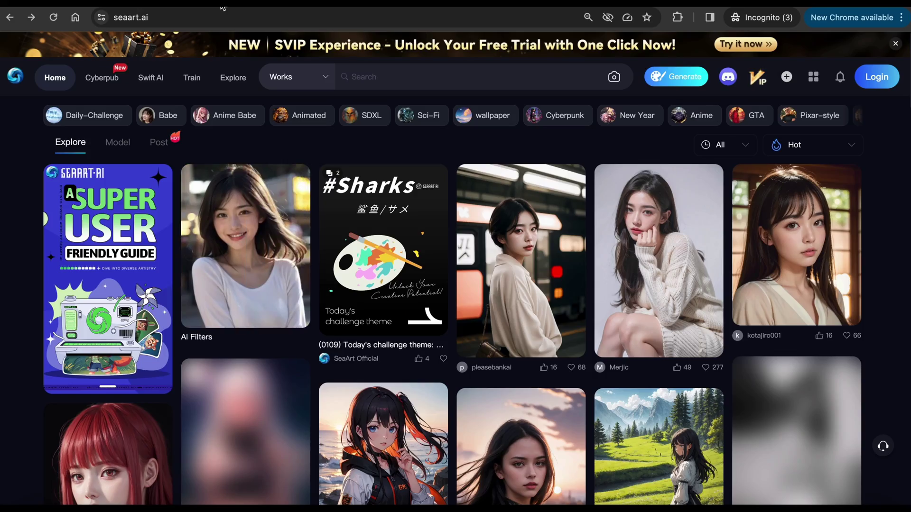
scroll(455, 284, "down", 5)
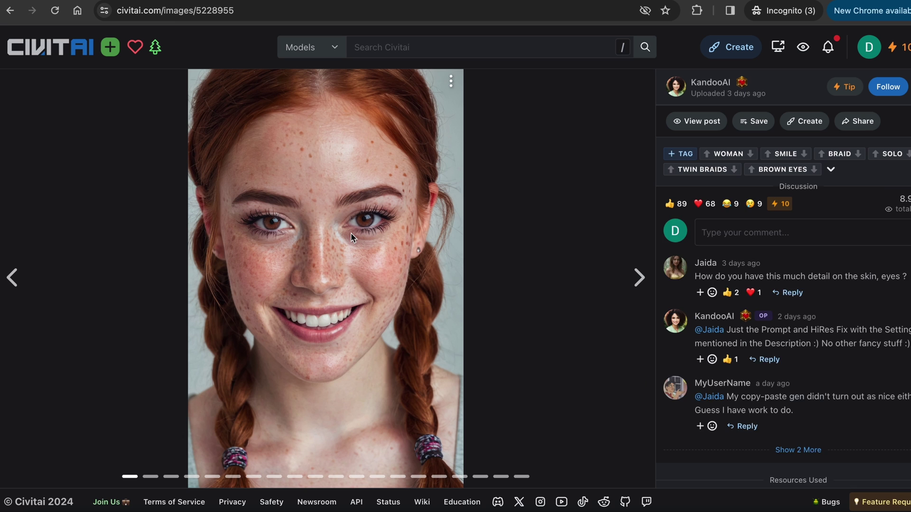
scroll(721, 275, "down", 5)
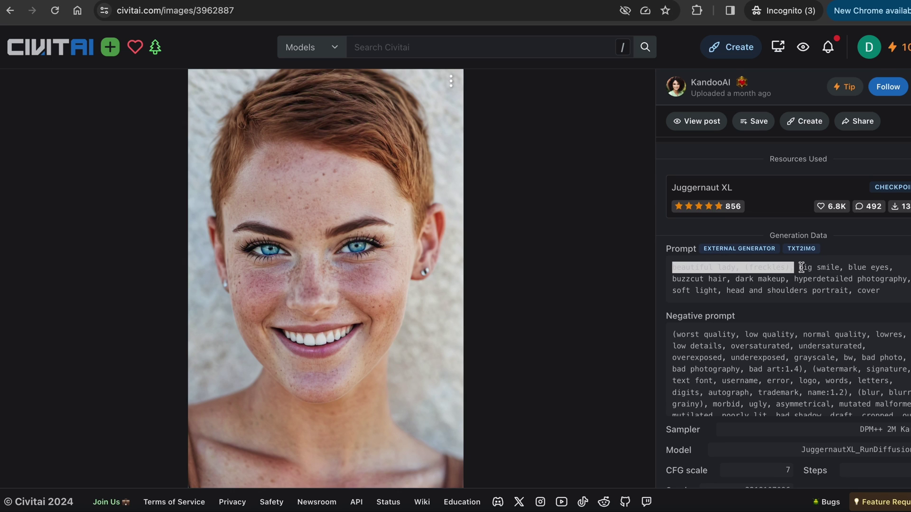
Copy the portrait's prompt and its negative prompt
left_click_drag(801, 268, 904, 292)
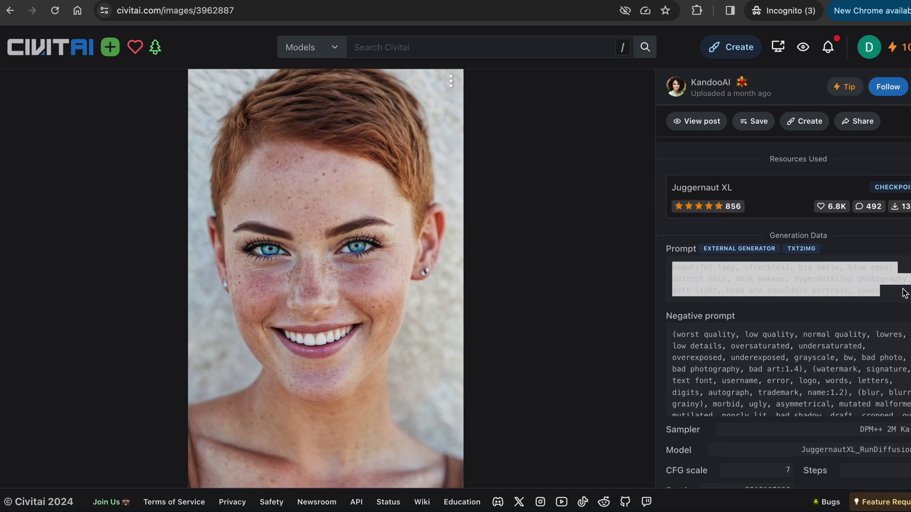
left_click(903, 298)
left_click_drag(670, 338, 905, 425)
left_click(906, 425)
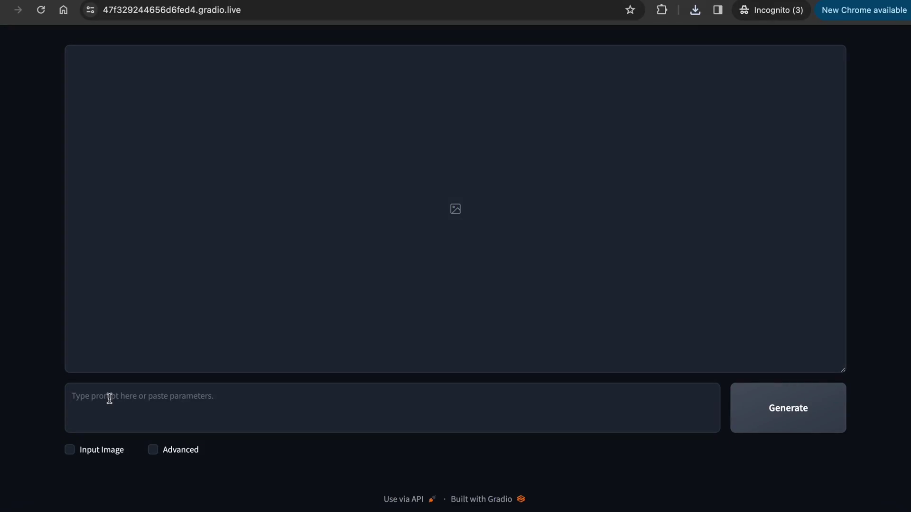
Generate portraits from the pasted purple-haired prompt and review both results full-screen
left_click(109, 398)
type("Realistic photo of a beautiful sultry woman with light purple long hair, hair roots slightly faded, half asian, influencer, light freckles, light brown eyes, light makeup, dark lips, smiling, instagram, hyperdetailed photography, soft light, head and shoulders portrait,  slight cleavage, shoulders showing, cover")
left_click(152, 452)
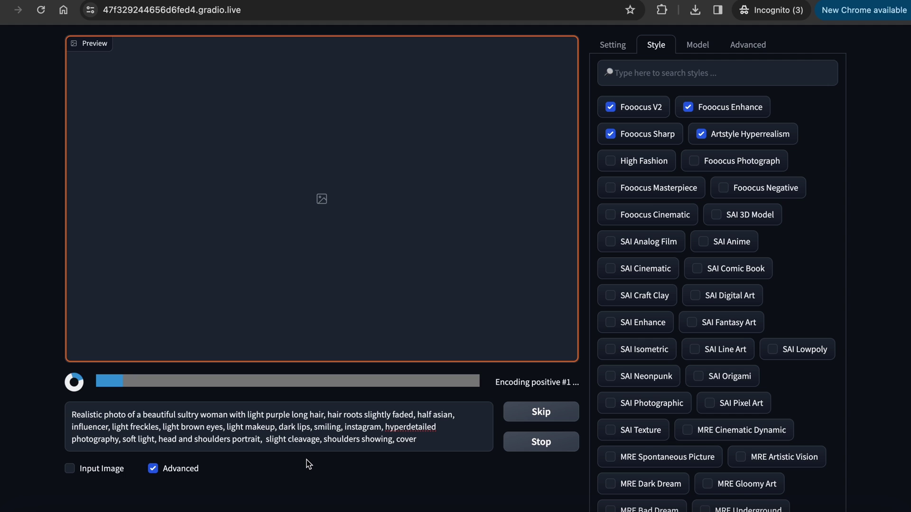
left_click(545, 426)
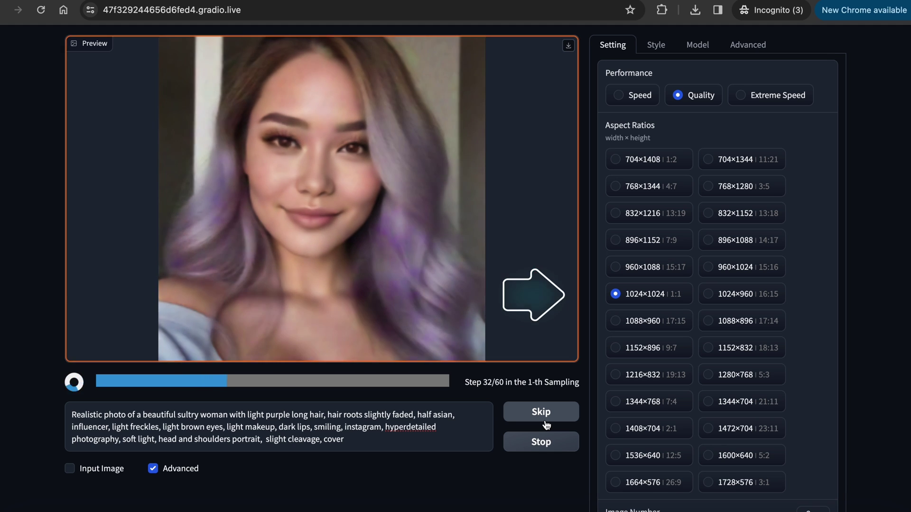
left_click(541, 412)
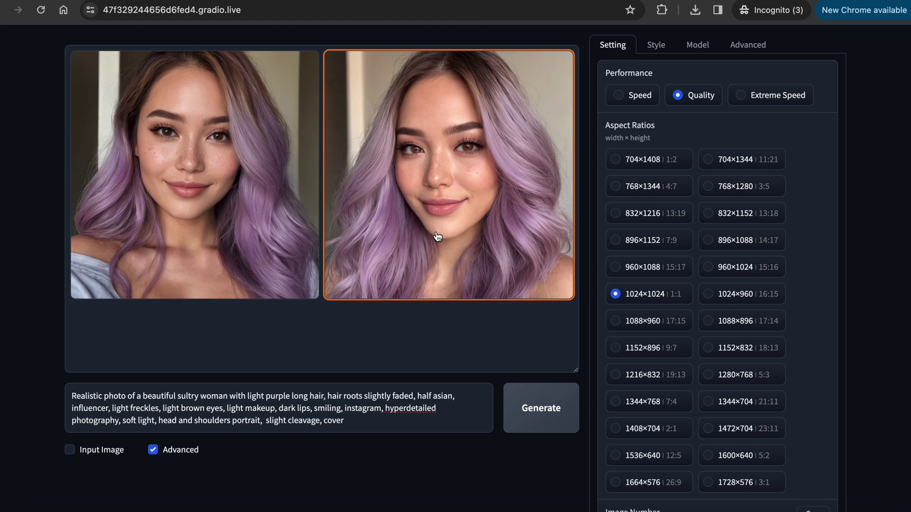
left_click(436, 237)
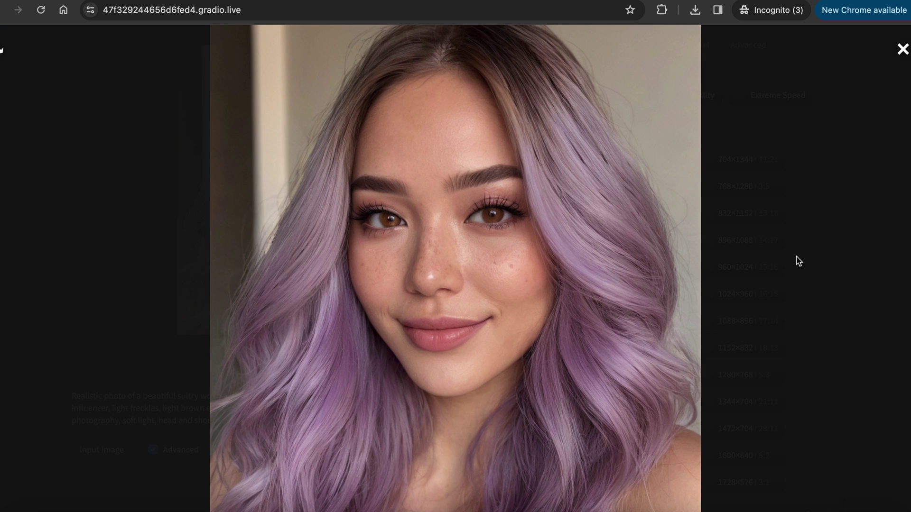
key("Left")
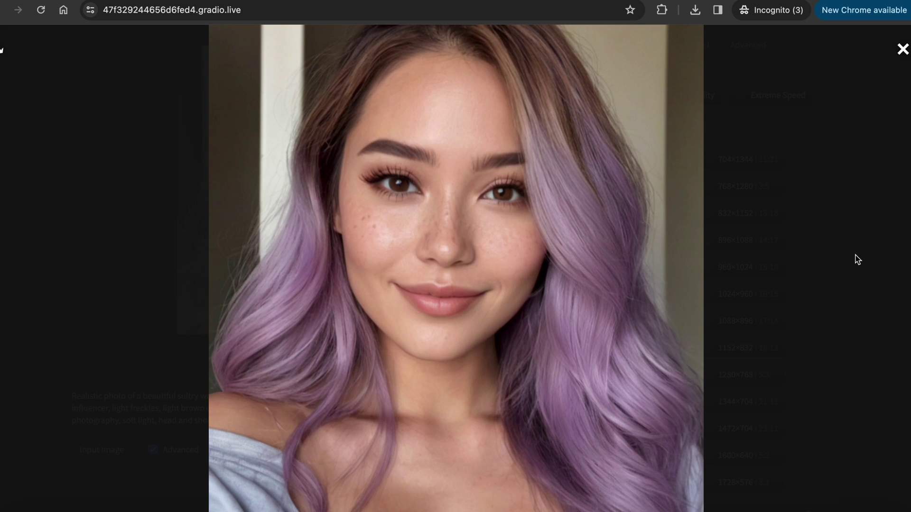
left_click(904, 49)
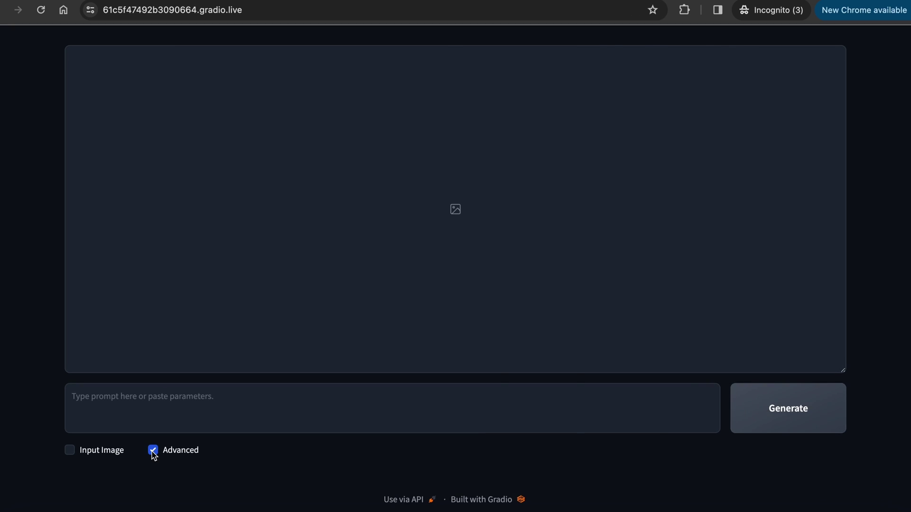
Paste a revised prompt showing full shoulders and view the brick-wall portrait full-screen
left_click(389, 402)
type("Realistic photo of a beautiful sultry woman with light purple long hair, hair roots slightly faded, half asian, influencer, light freckles, light brown eyes, light makeup, dark lips, smiling, instagram, hyperdetailed photography, soft light, head and shoulders portrait,  slight cleavage, revealing full shoulders, cover")
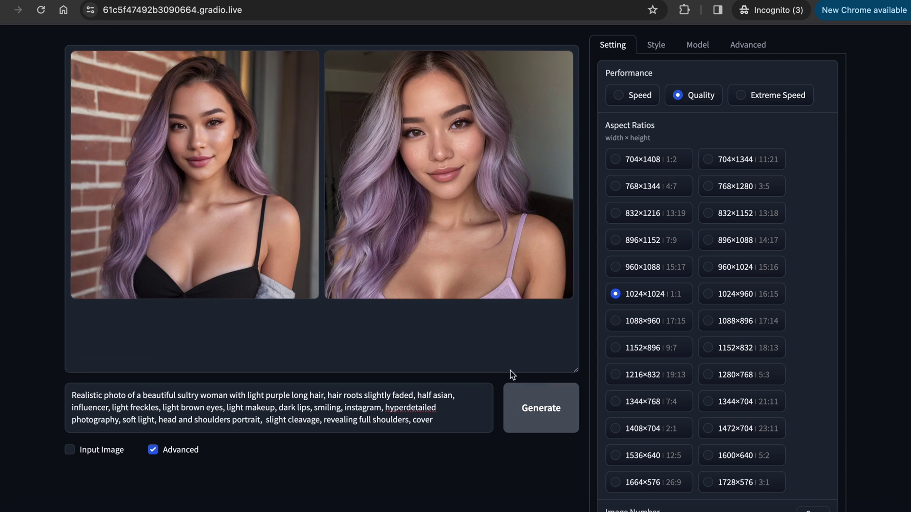
left_click(502, 242)
left_click(372, 256)
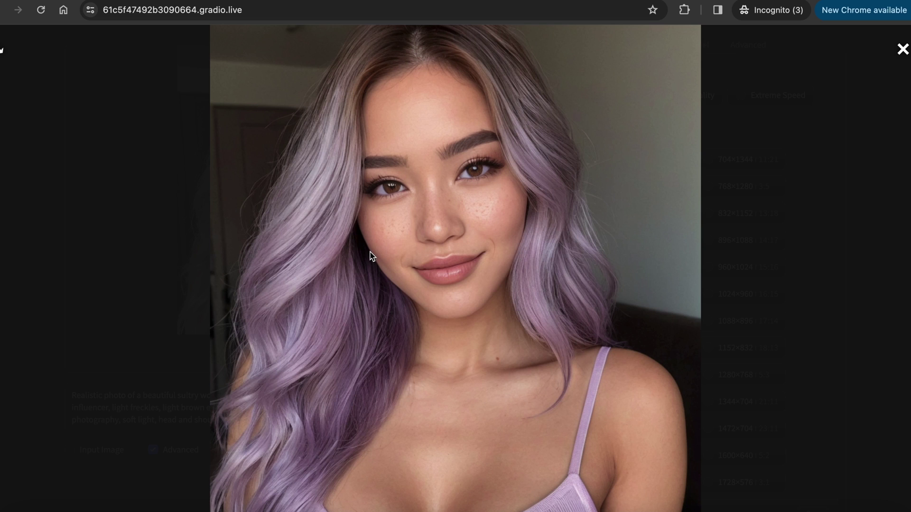
left_click(417, 93)
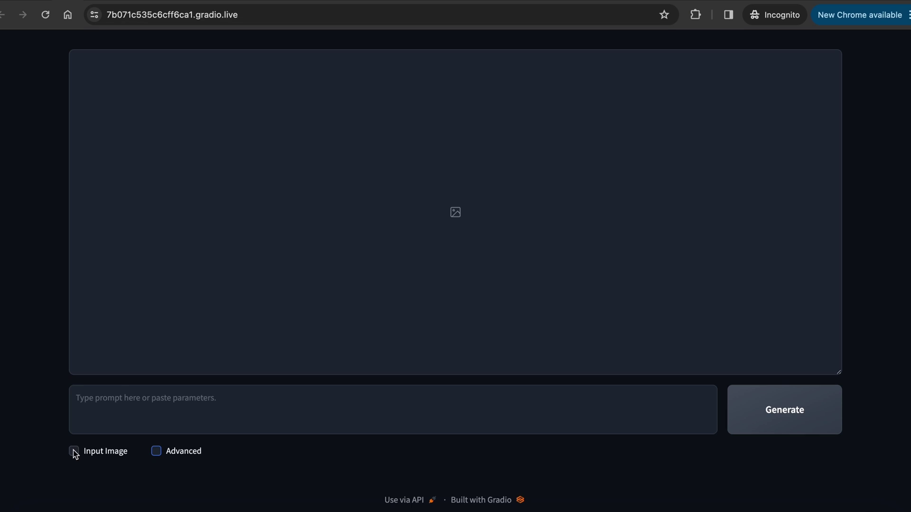
Enable Input Image and show the Image Prompt slots with their weight and stop settings
left_click(75, 451)
scroll(114, 455, "down", 3)
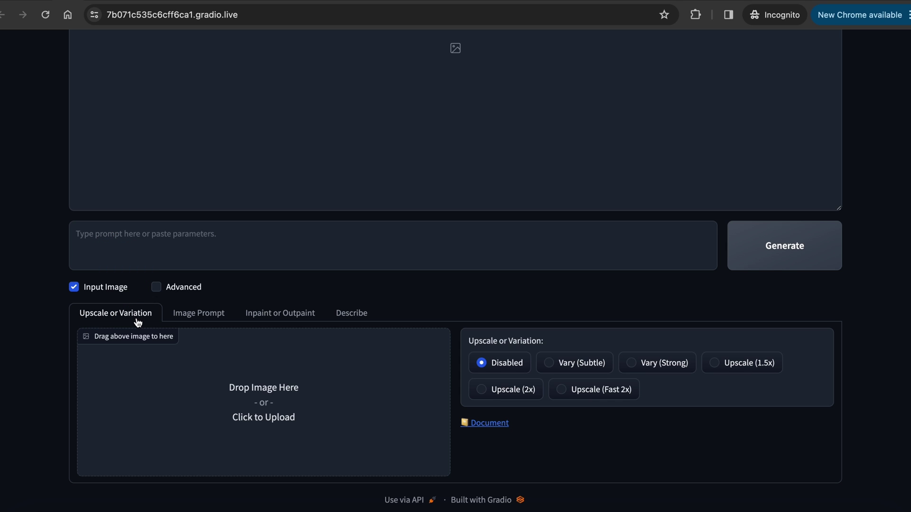
left_click(198, 313)
scroll(198, 321, "down", 4)
scroll(86, 448, "down", 2)
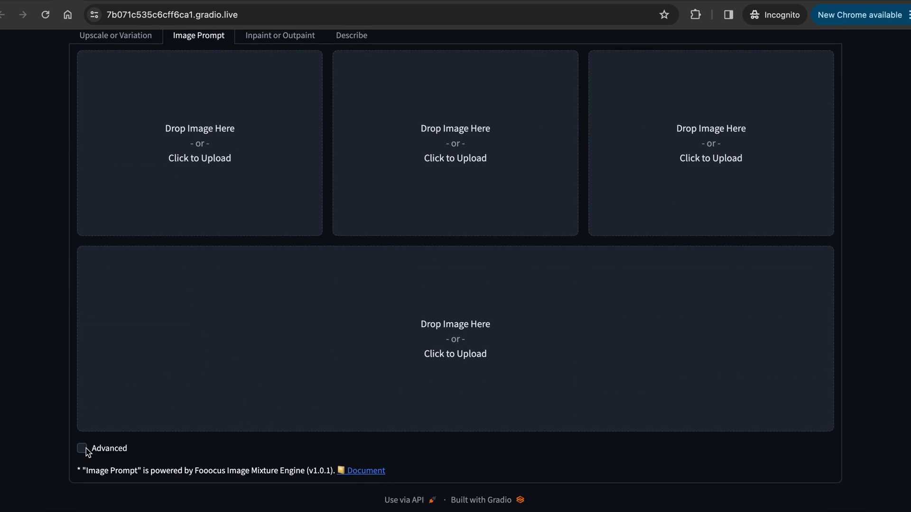
left_click(86, 446)
scroll(86, 448, "up", 2)
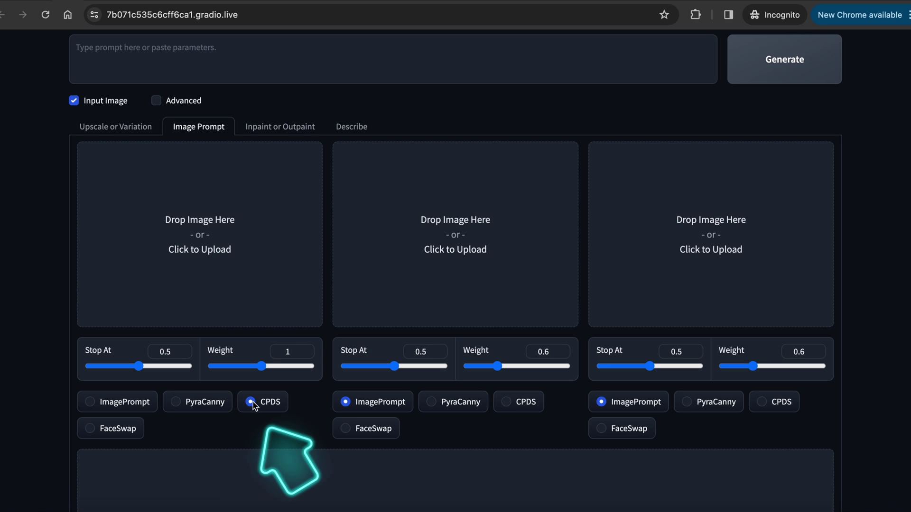
Explore the inpaint methods and Left outpaint direction, then set Describe content type to Art/Anime
left_click(279, 132)
scroll(278, 207, "down", 2)
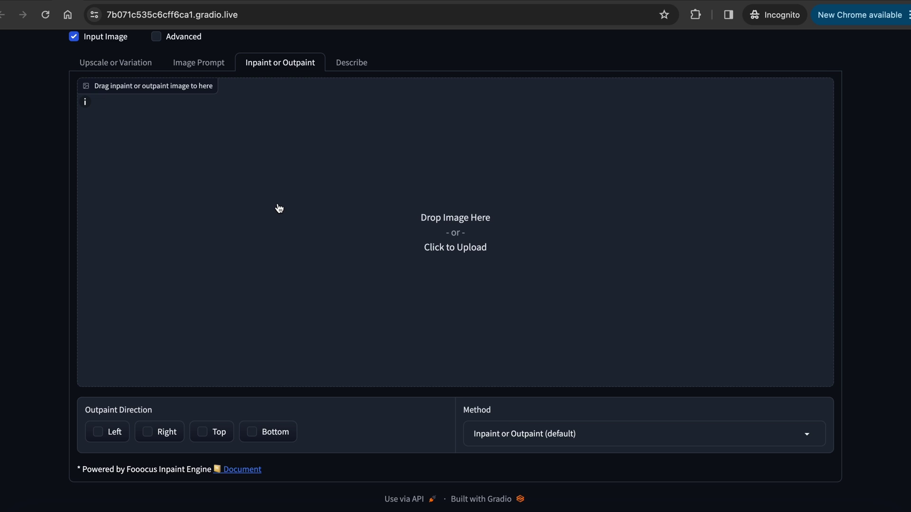
left_click(809, 438)
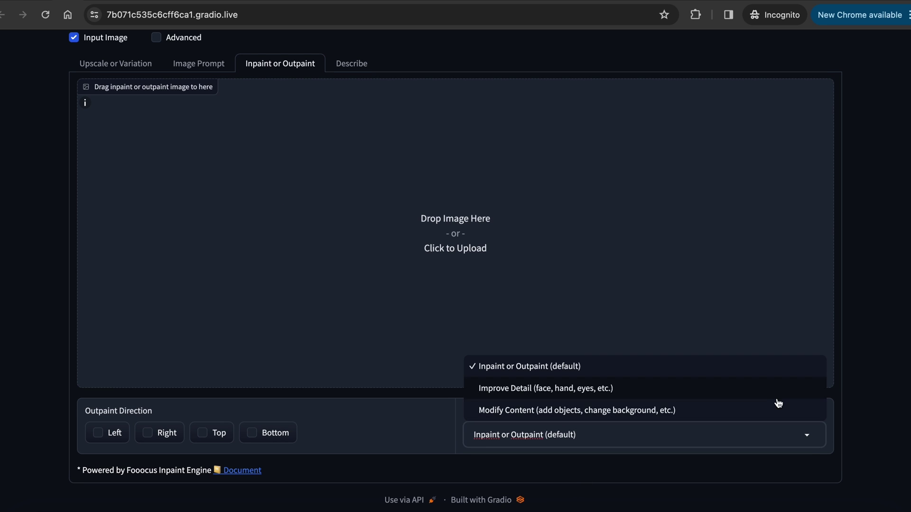
left_click(99, 433)
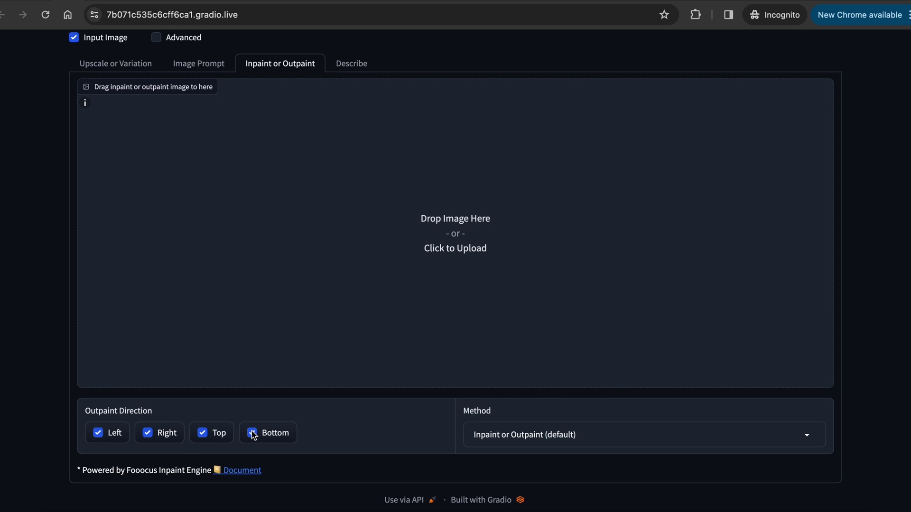
left_click(353, 64)
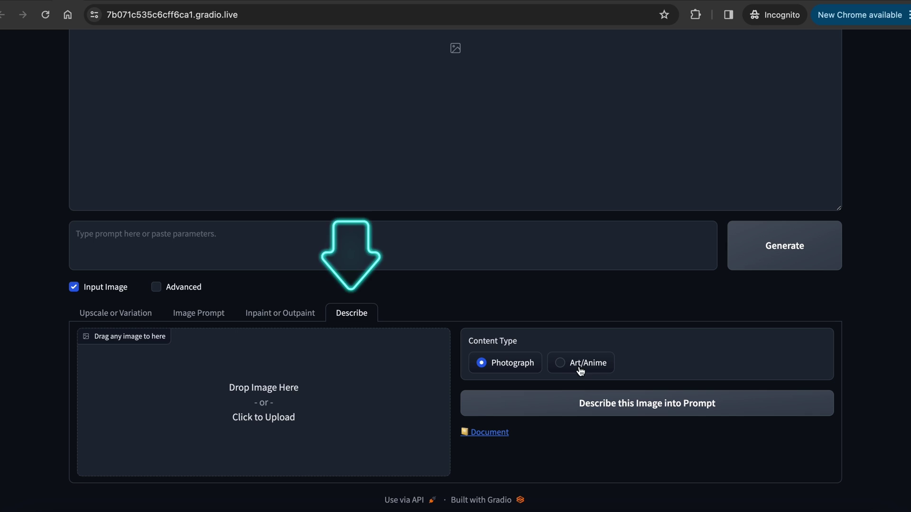
left_click(563, 363)
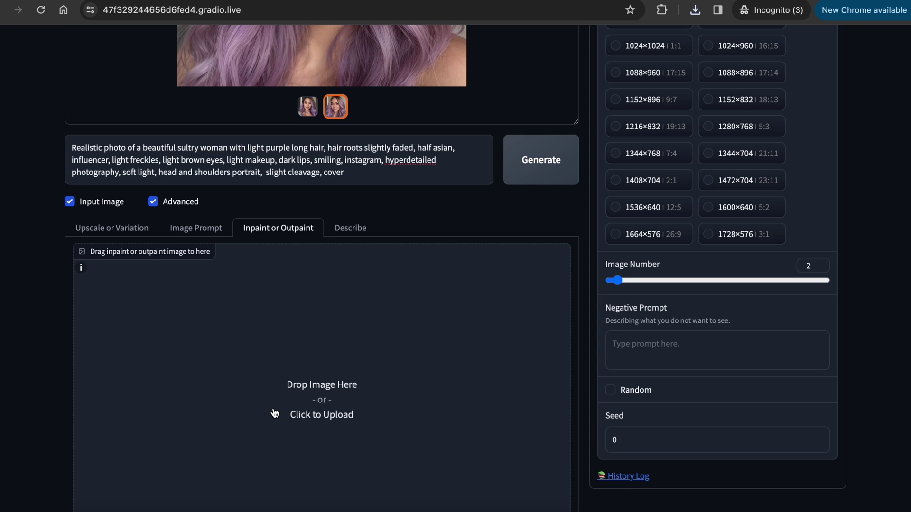
Outpaint the portrait upward via Top direction and preview both taller results in the gallery
scroll(272, 412, "down", 5)
left_click(209, 431)
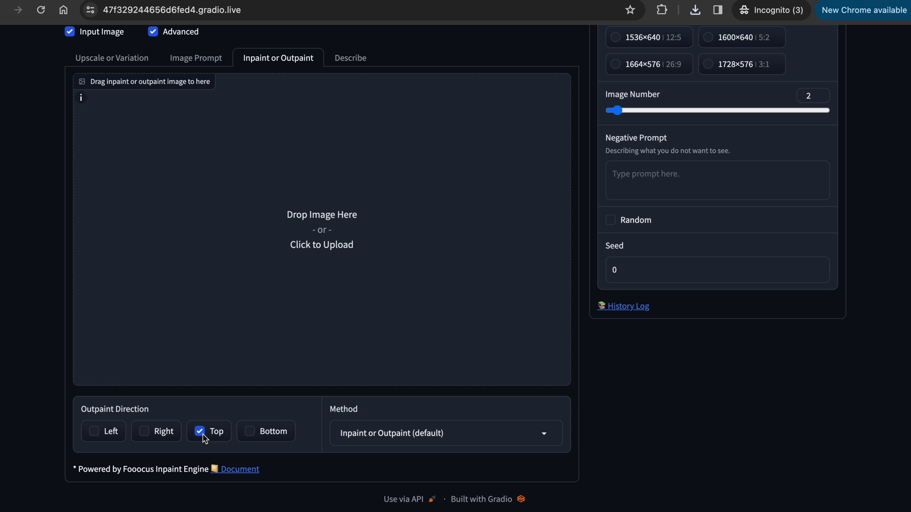
scroll(415, 322, "up", 10)
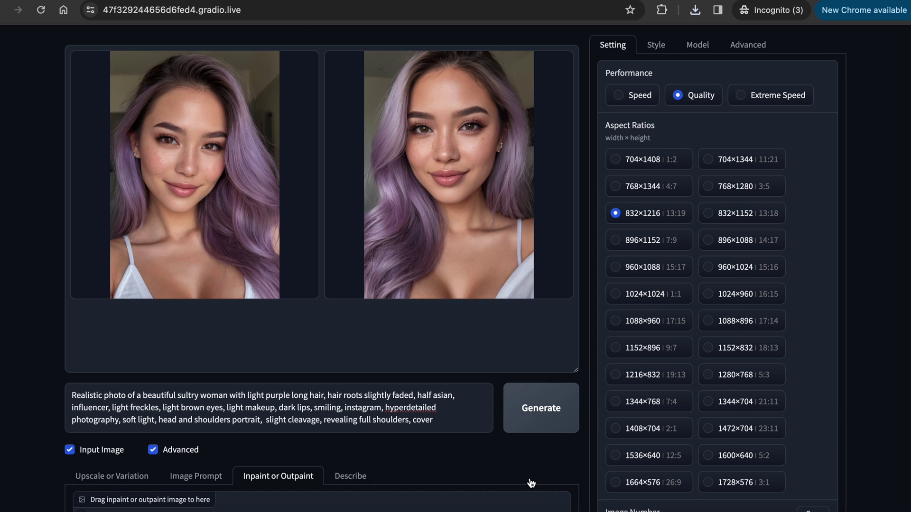
left_click(502, 294)
left_click(301, 362)
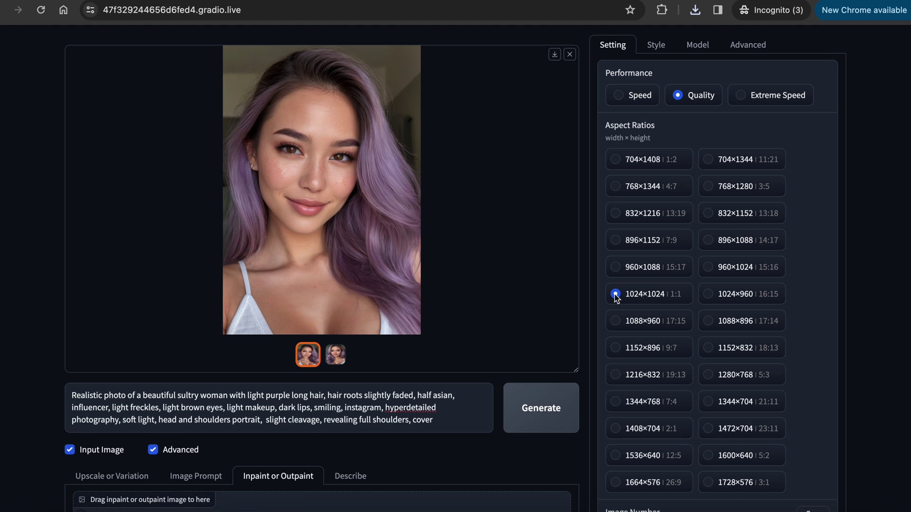
Generate, skip both images early, and view the two finished purple-haired portraits full-screen
left_click(564, 393)
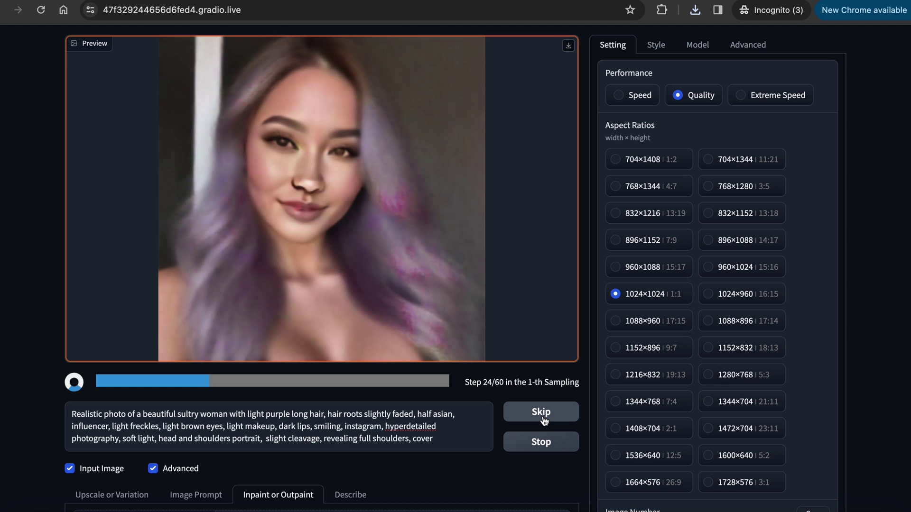
left_click(541, 412)
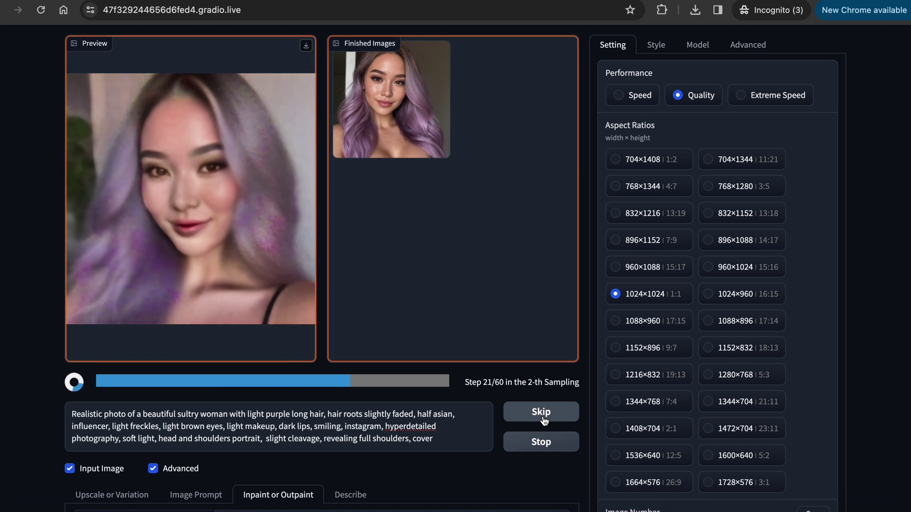
left_click(543, 413)
left_click(397, 208)
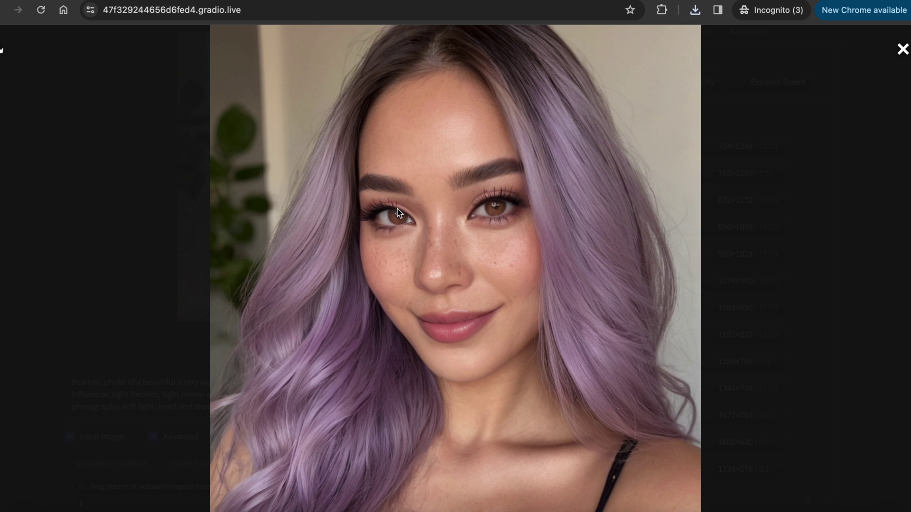
left_click(247, 222)
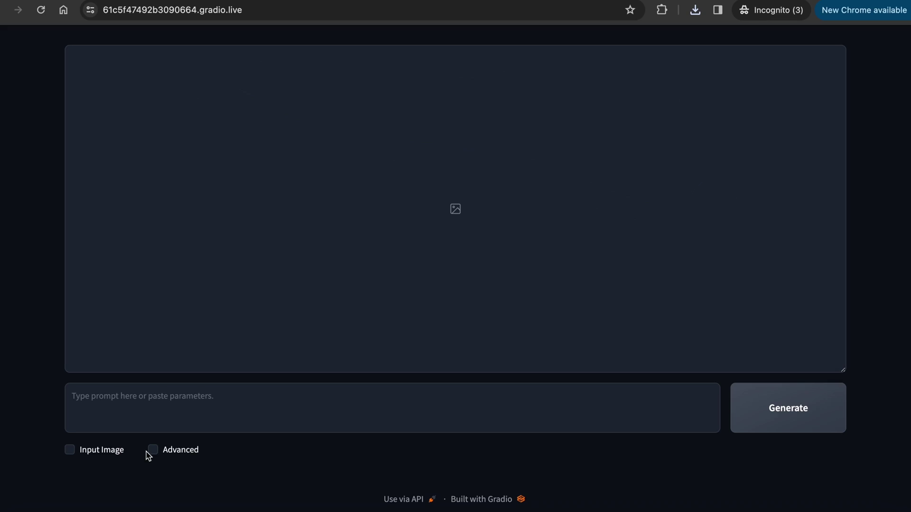
Enable Advanced and Input Image, paste the original portrait prompt, and generate Vary (Subtle) variations
left_click(152, 451)
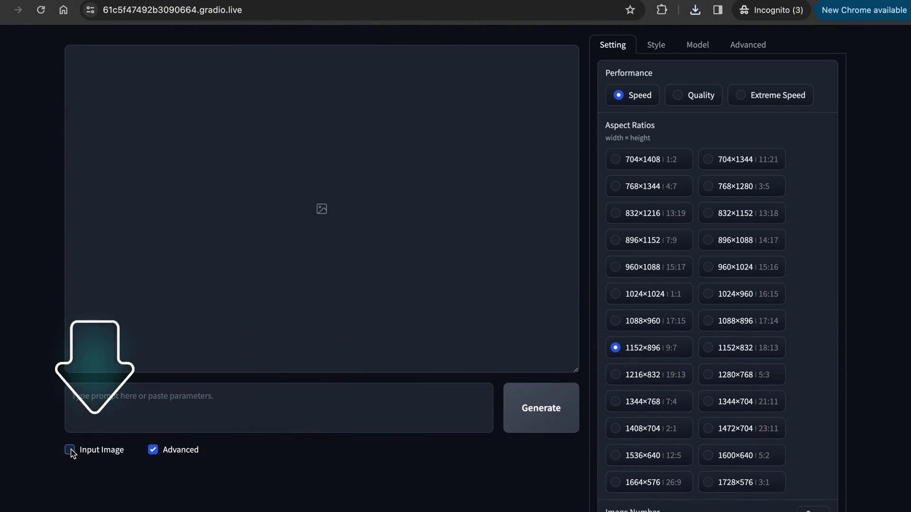
left_click(70, 450)
scroll(71, 451, "down", 4)
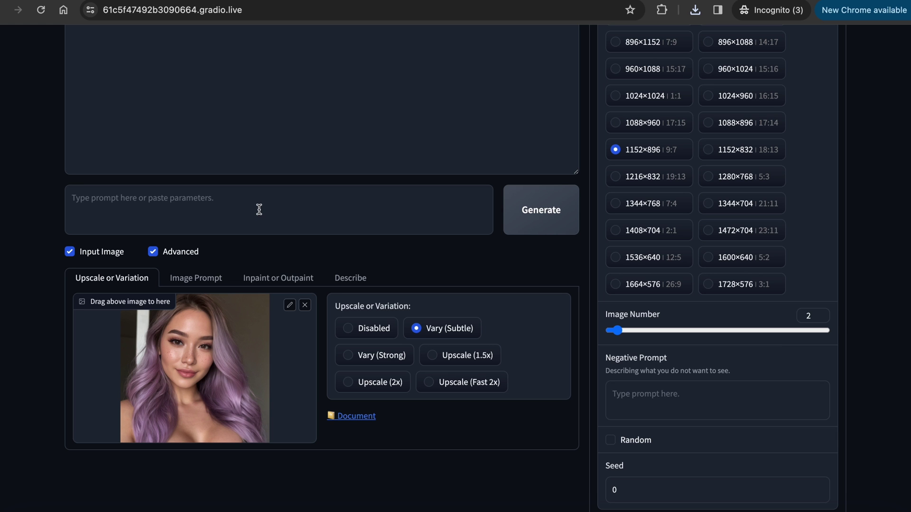
type("Realistic photo of a beautiful sultry woman with light purple long hair, hair roots slightly faded, half asian, influencer, light freckles, light brown eyes, light makeup, dark lips, smiling, instagram, hyperdetailed photography, soft light, head and shoulders portrait,  slight cleavage, revealing full shoulders, cover")
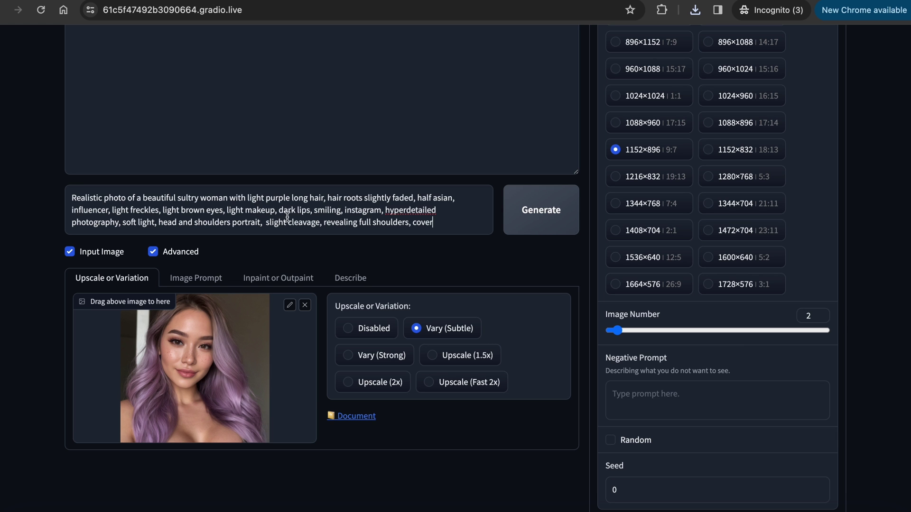
left_click(540, 211)
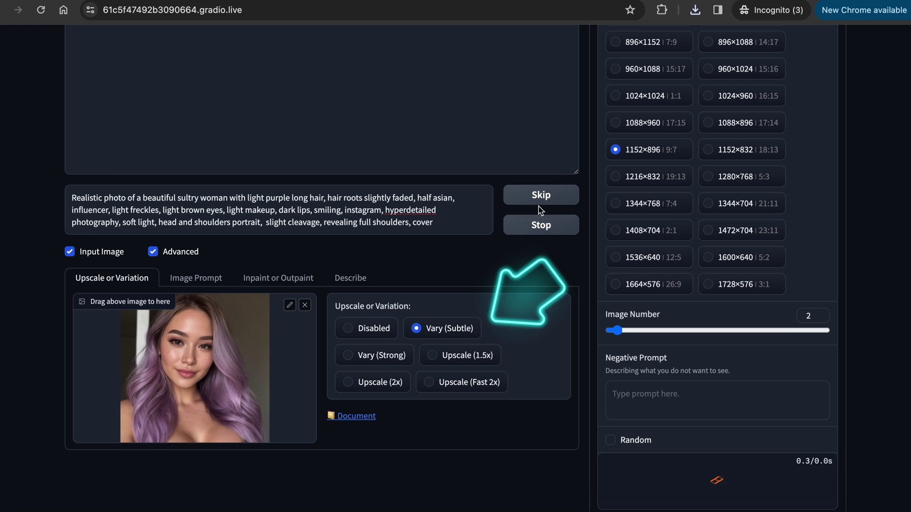
Compare the two subtle variations in the full-screen preview, then close it
scroll(484, 254, "up", 4)
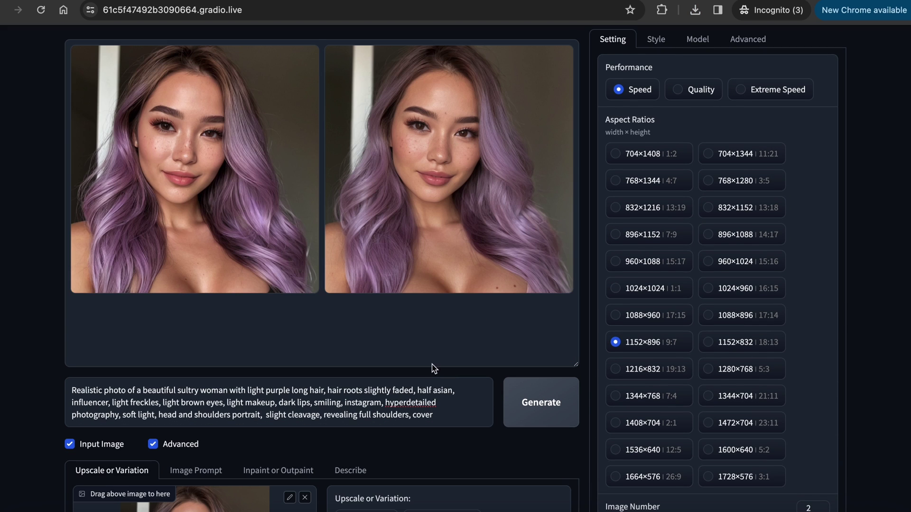
left_click(245, 245)
left_click(438, 280)
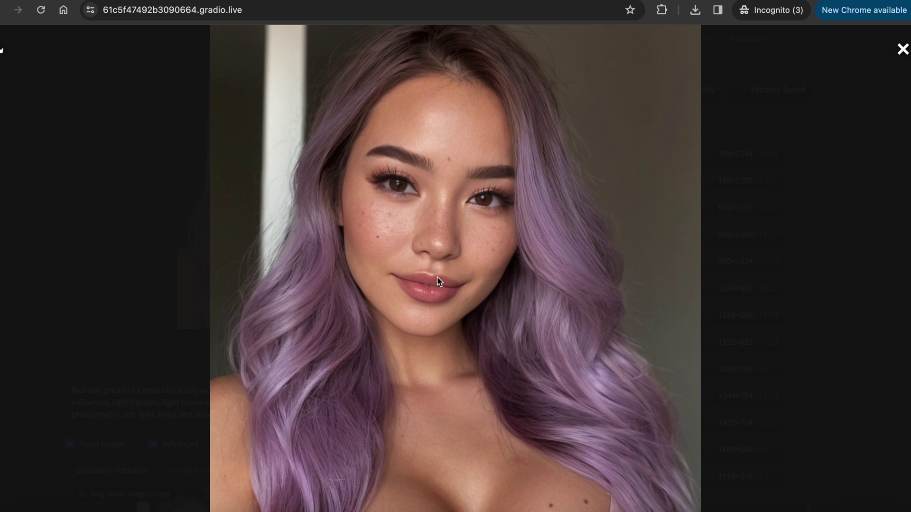
key("Escape")
scroll(564, 342, "down", 3)
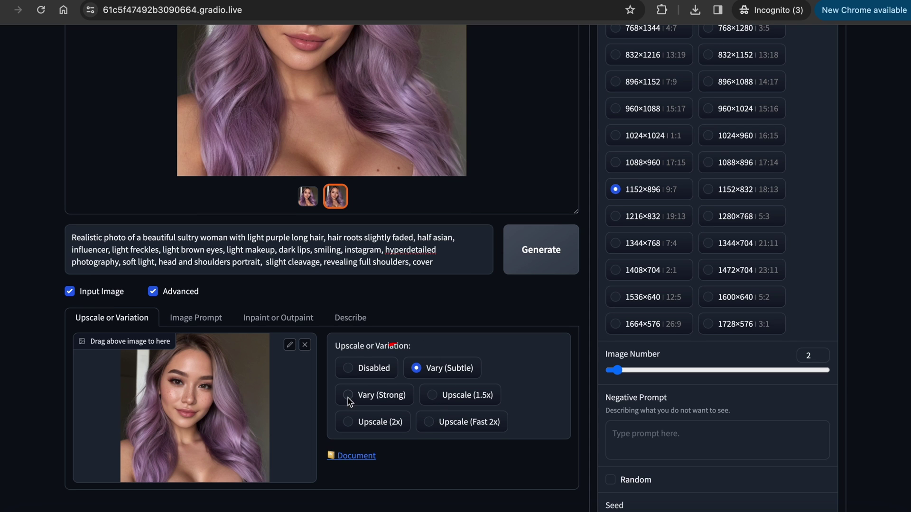
Regenerate a second pair of variations and compare both results full-screen
left_click(540, 249)
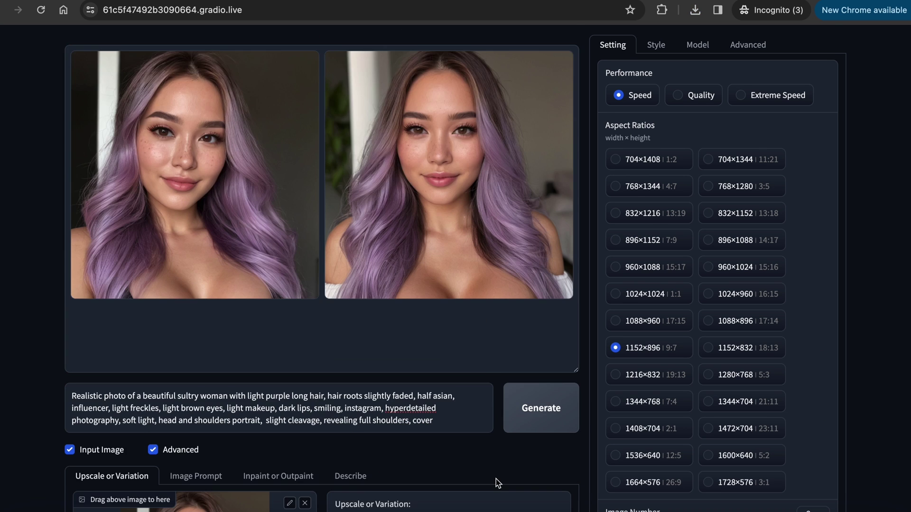
scroll(497, 483, "down", 4)
scroll(304, 435, "up", 4)
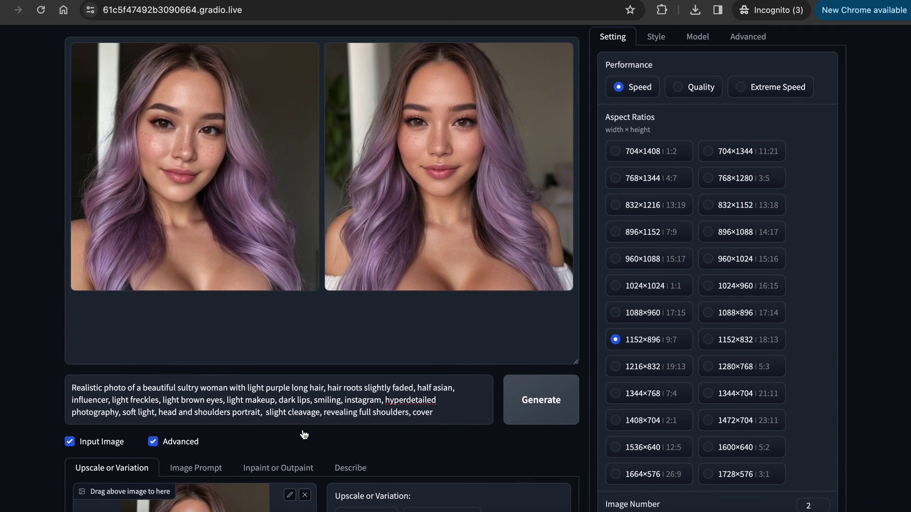
left_click(443, 266)
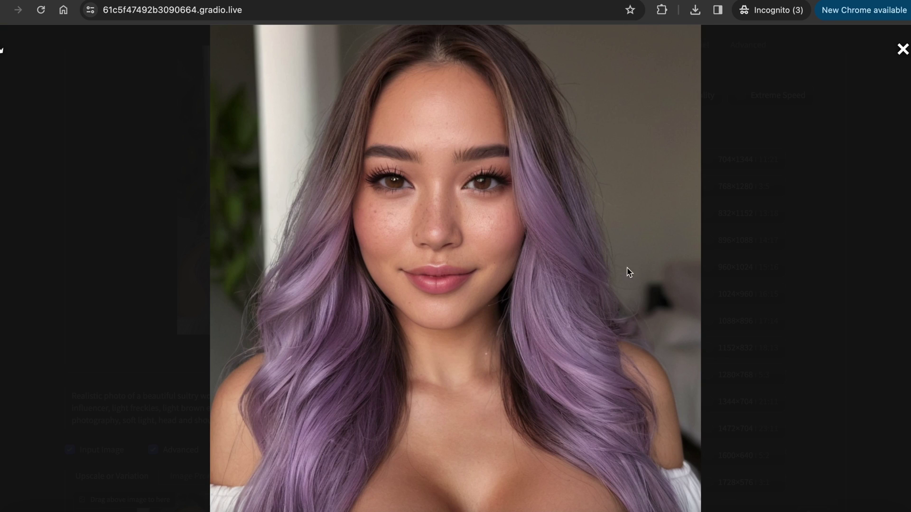
left_click(345, 294)
left_click(902, 49)
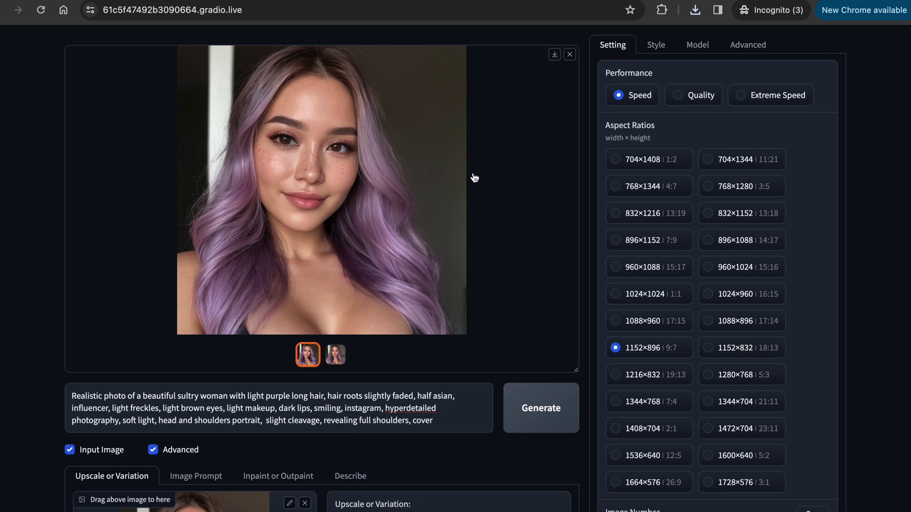
Generate the big toothy-smile portrait at 832×1216, then show the second Paris cookie image large
left_click(533, 407)
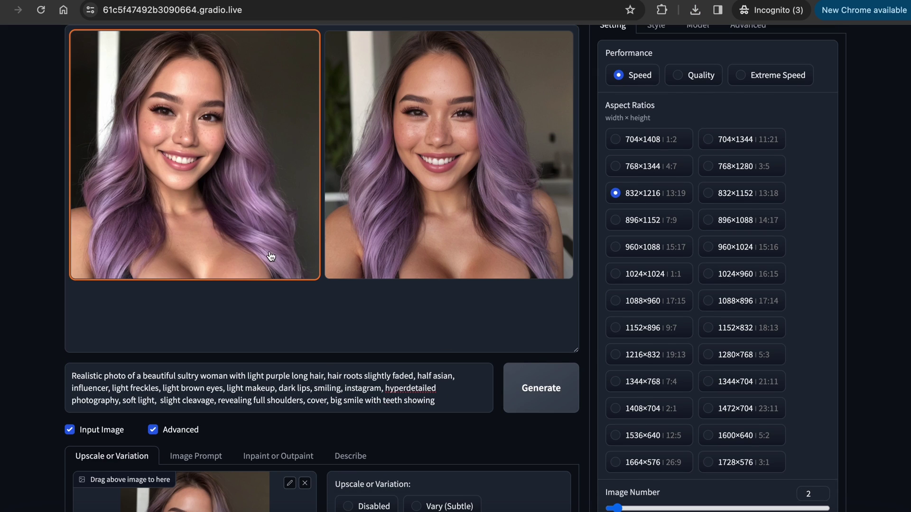
left_click(271, 256)
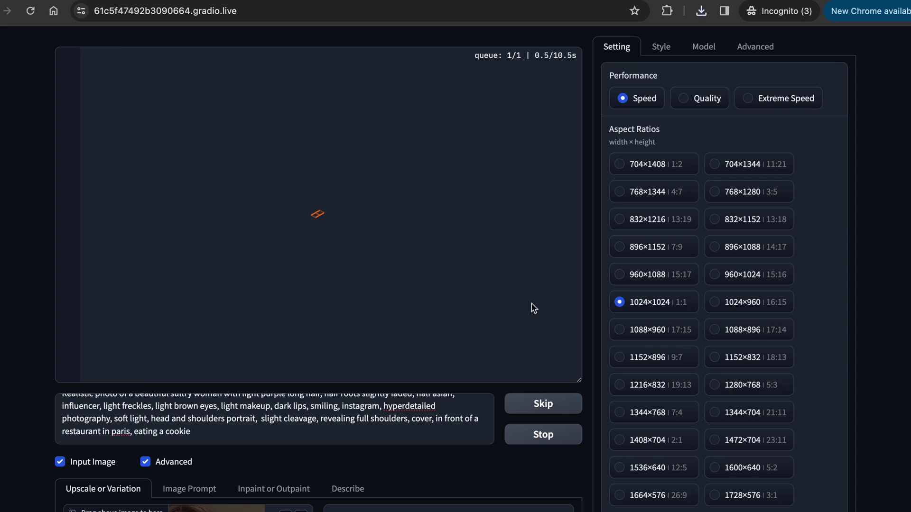
scroll(533, 309, "down", 2)
scroll(532, 309, "up", 2)
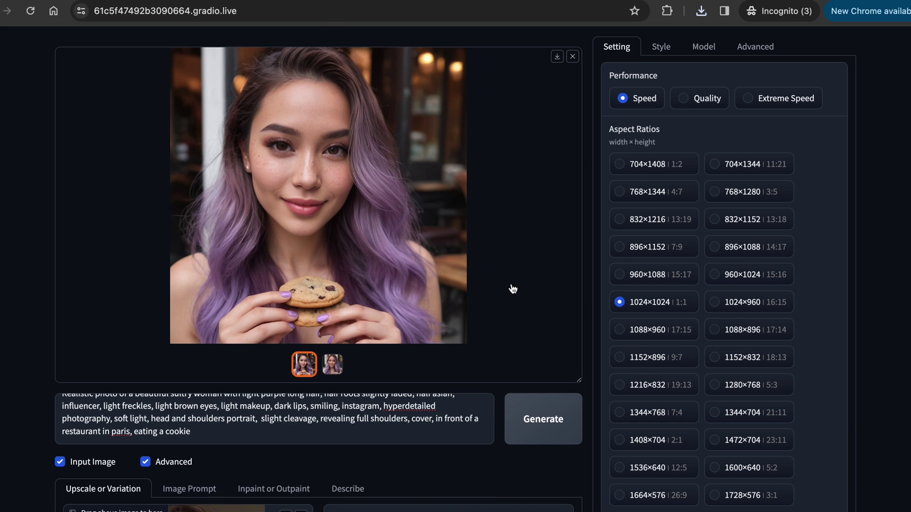
scroll(486, 319, "down", 4)
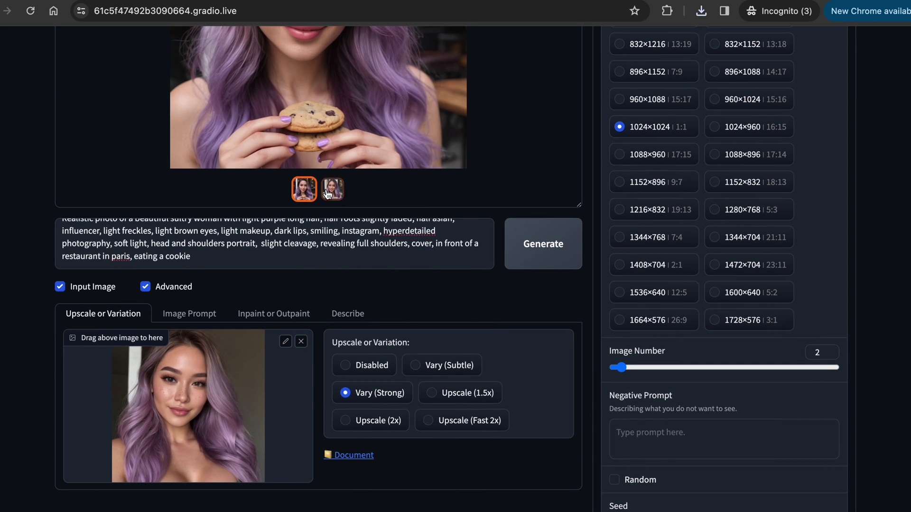
left_click(331, 190)
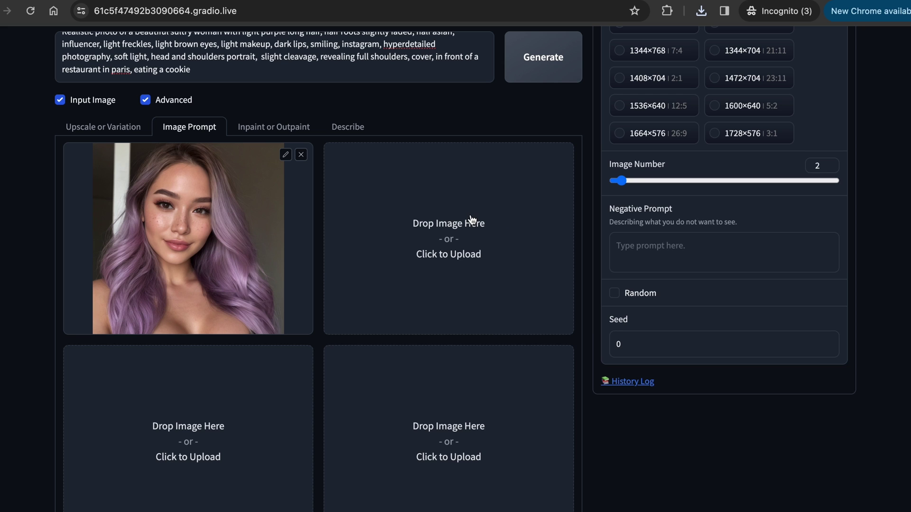
Set the first Image Prompt reference weight to 0.8 under Advanced
scroll(471, 219, "down", 2)
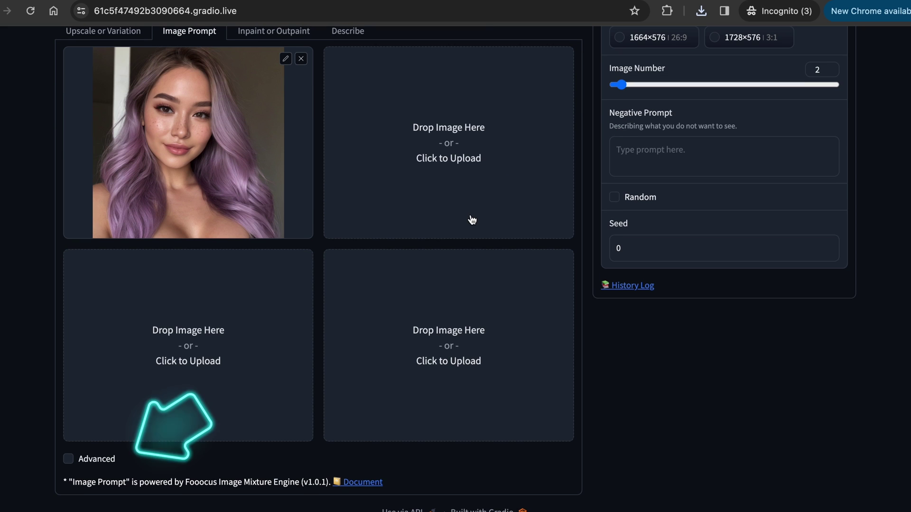
left_click(71, 459)
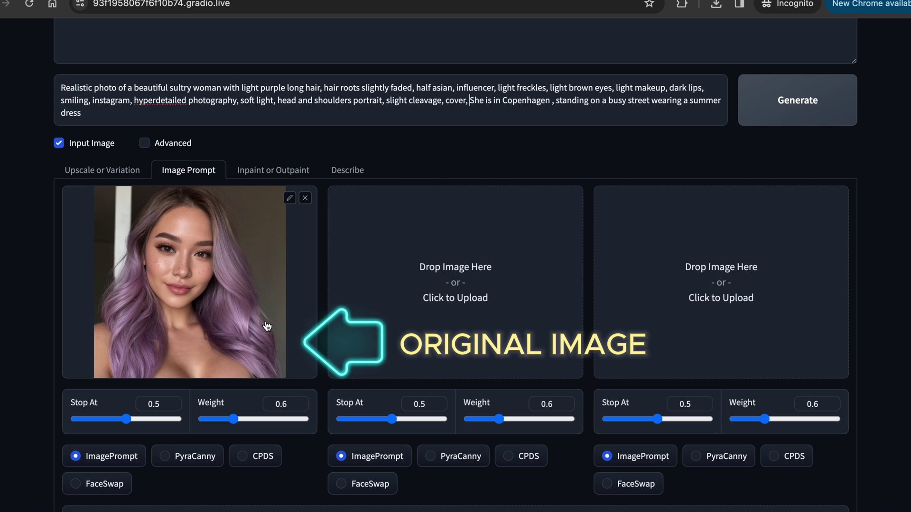
left_click(298, 401)
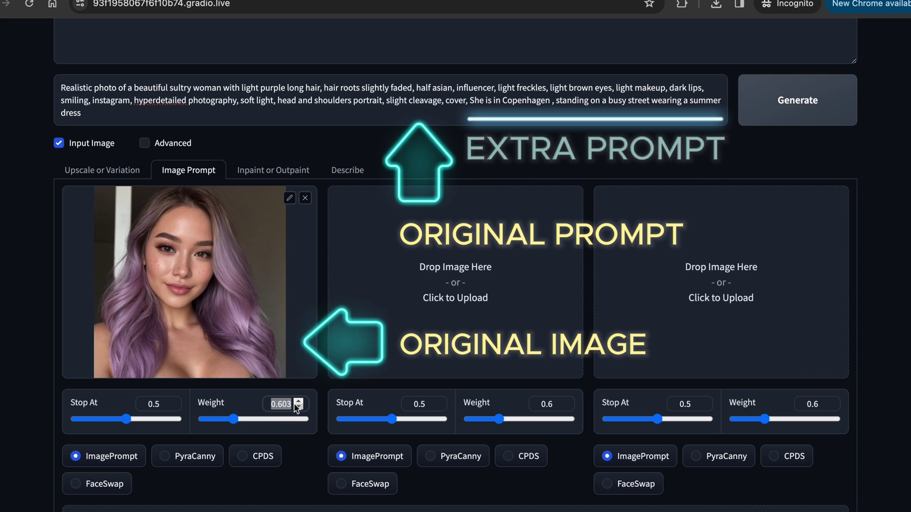
type("0.8")
Preview the Copenhagen street summer-dress result full-screen, then close it
scroll(296, 408, "down", 1)
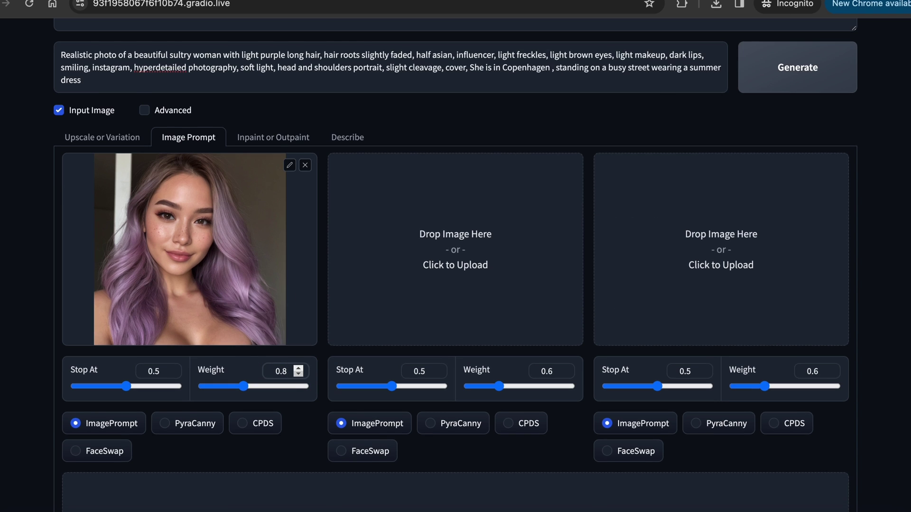
scroll(798, 127, "up", 1)
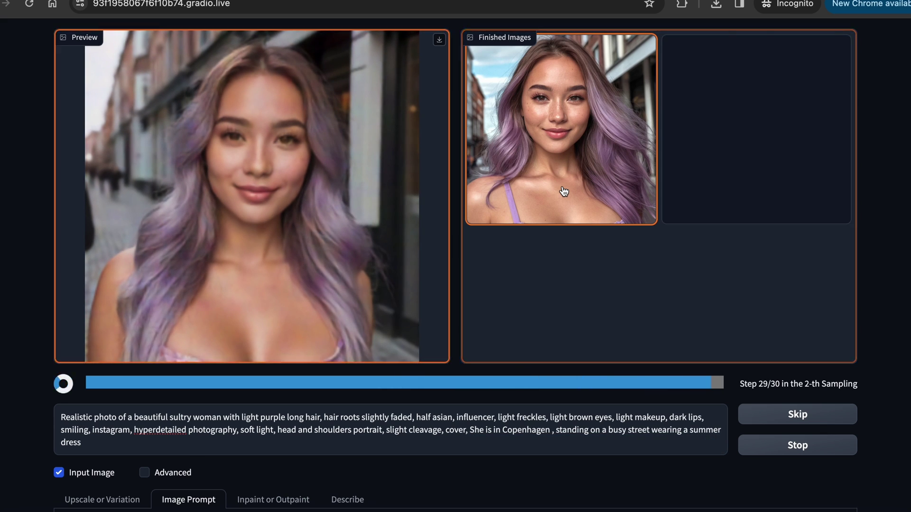
left_click(564, 191)
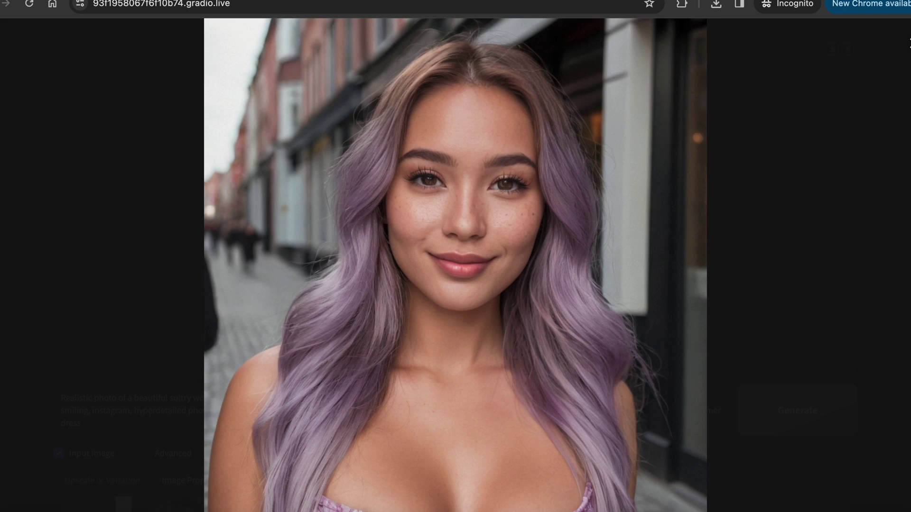
left_click(891, 80)
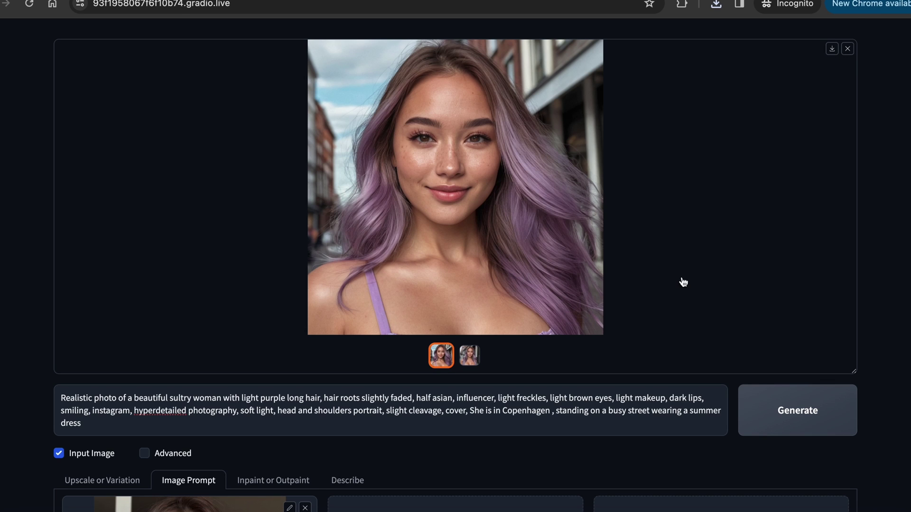
scroll(683, 283, "down", 4)
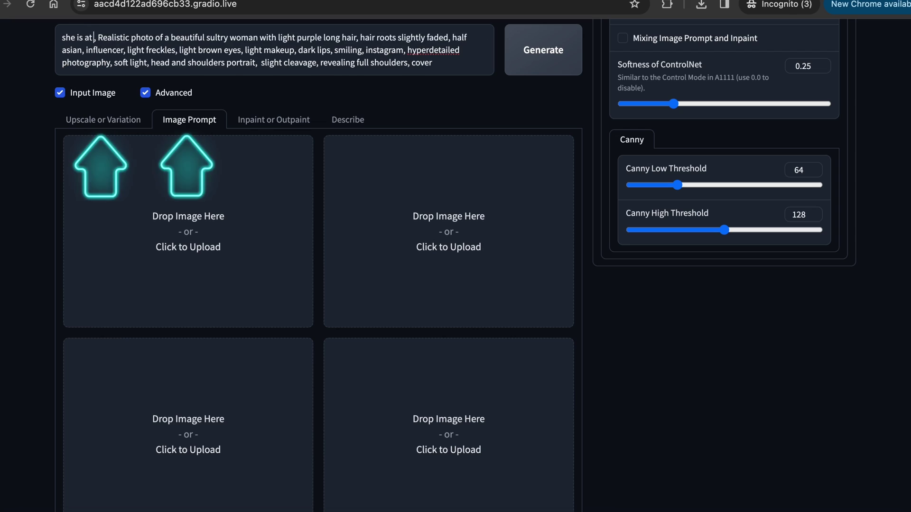
Extend the prompt to 'she is at the beach' and add the beach reference photo
type("the v")
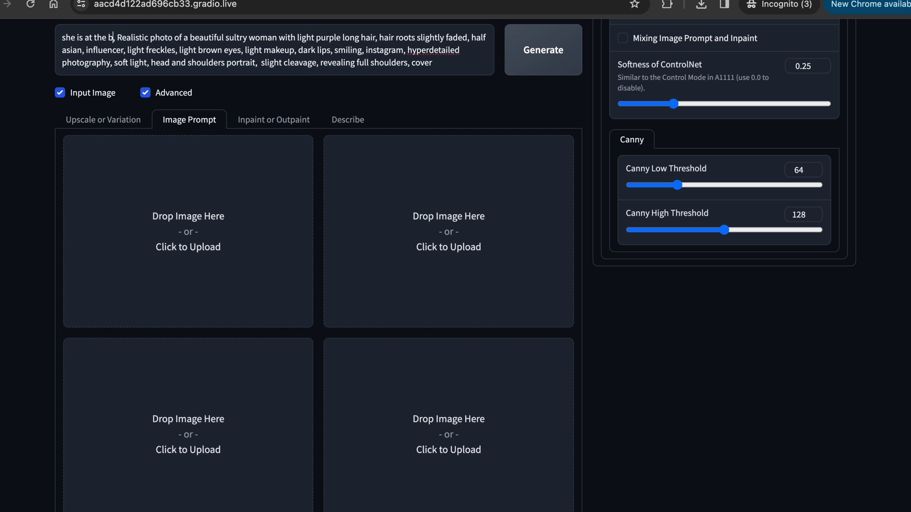
type("each")
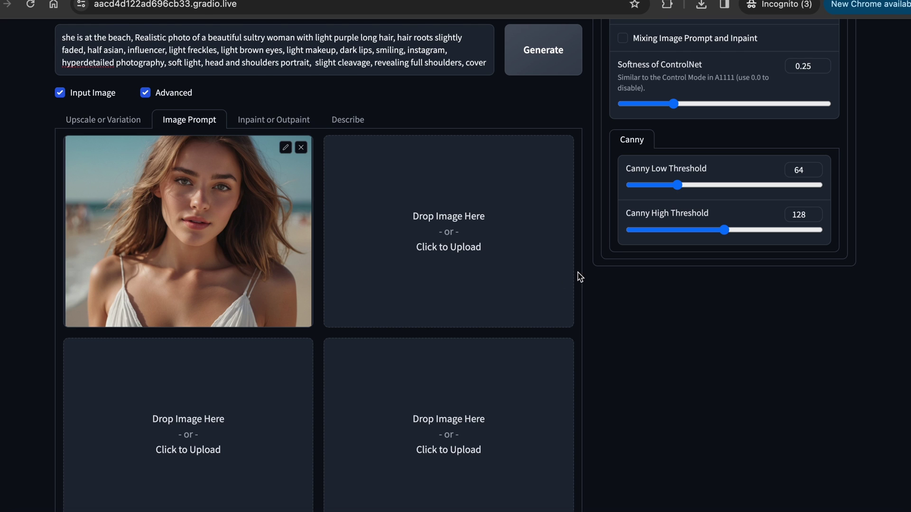
scroll(528, 274, "up", 5)
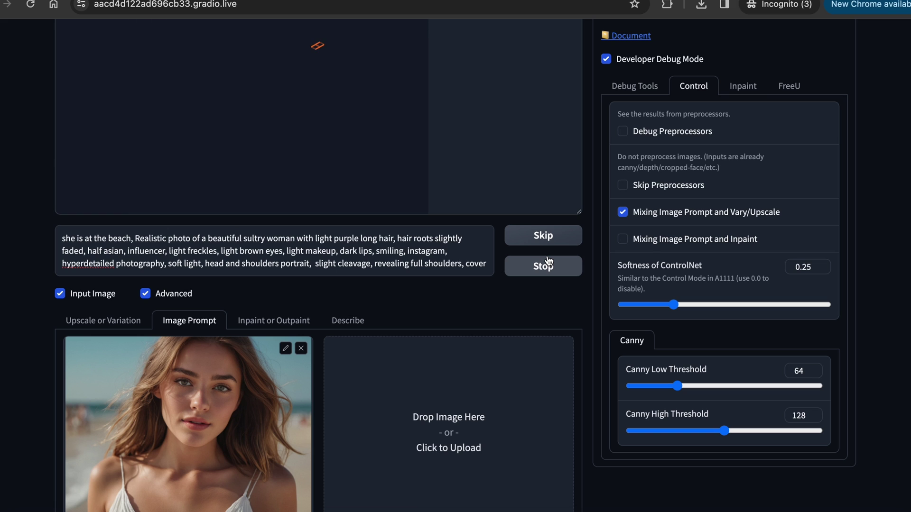
scroll(193, 204, "down", 2)
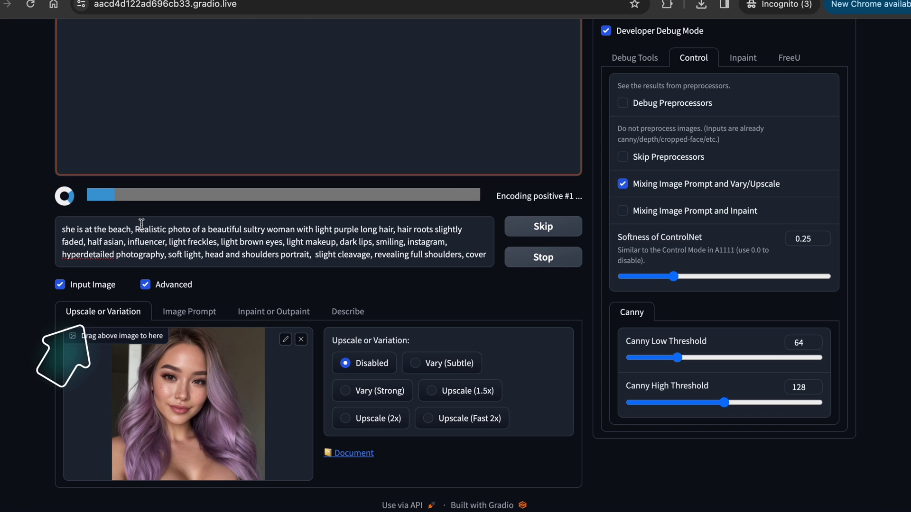
scroll(141, 223, "up", 4)
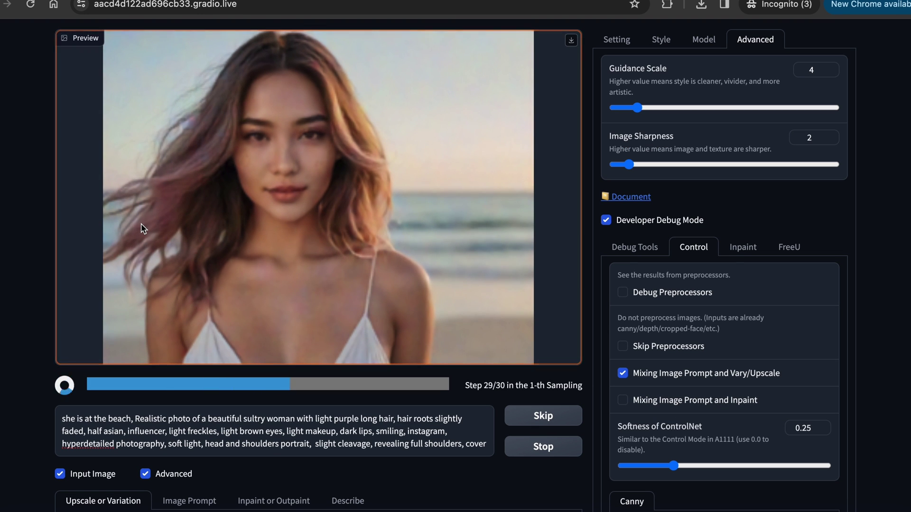
scroll(163, 291, "down", 1)
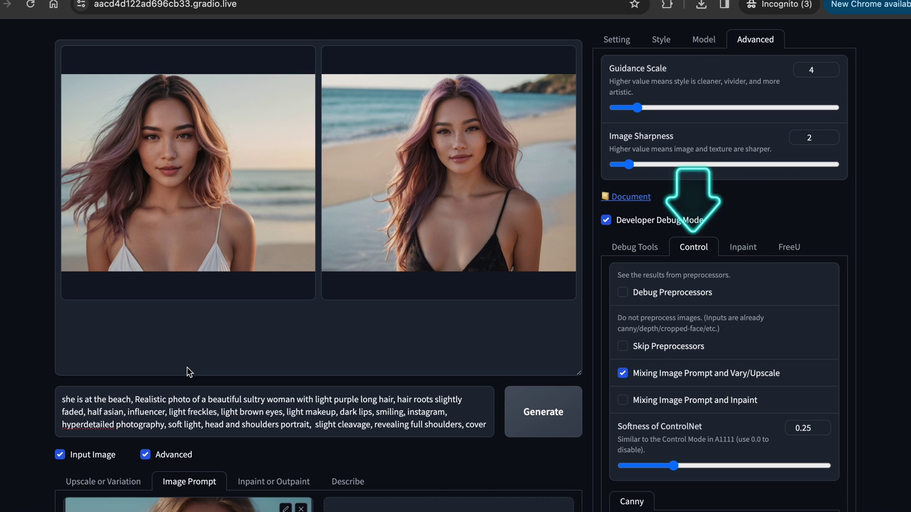
View the first beach portrait full screen, then close it
left_click(238, 165)
left_click(238, 165)
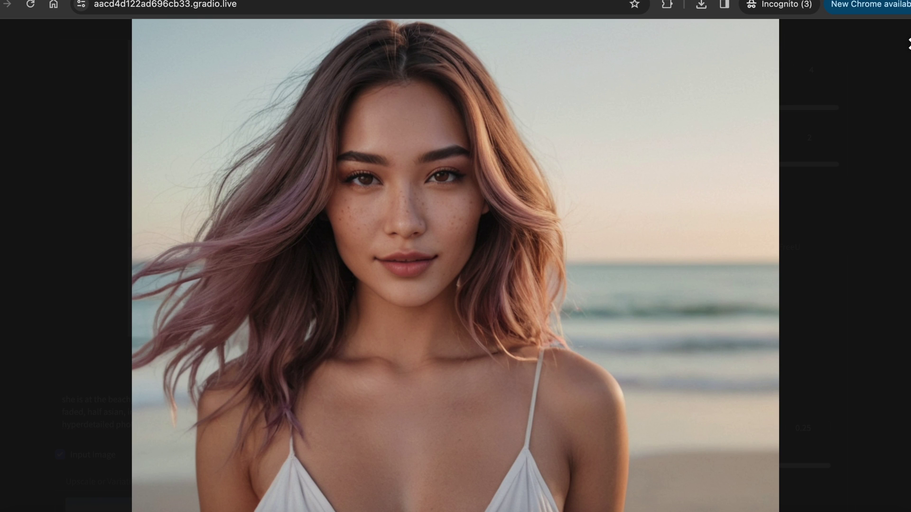
left_click(519, 281)
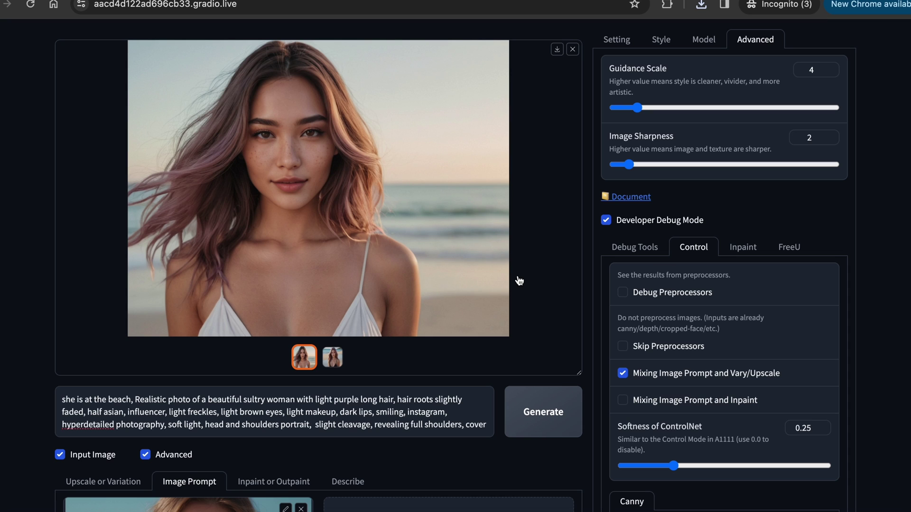
scroll(519, 281, "down", 5)
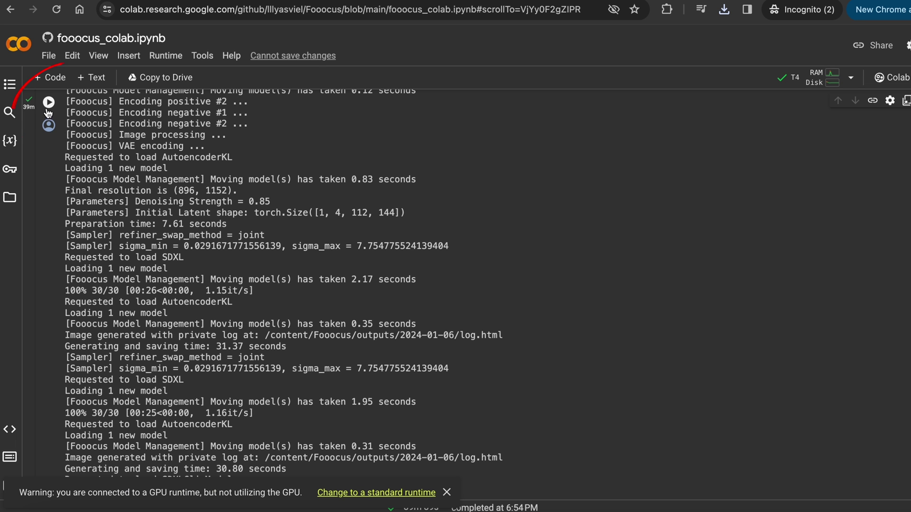
Rerun the Fooocus cell in the Colab notebook to relaunch Fooocus
left_click(49, 103)
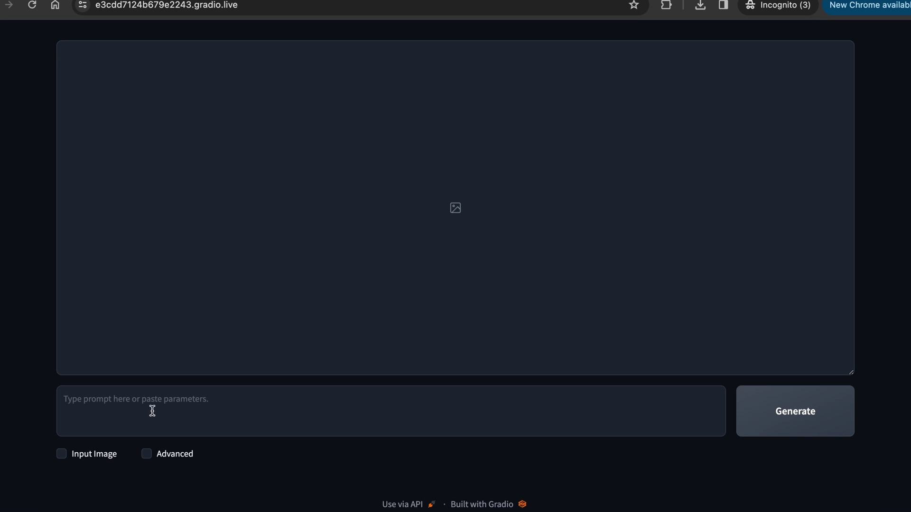
Enable Input Image with Image Prompt and set the reference portrait to FaceSwap
left_click(62, 454)
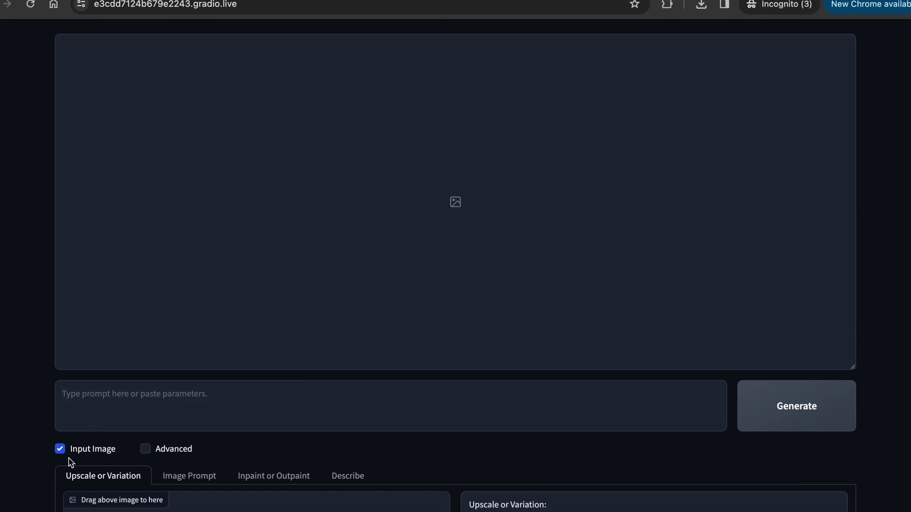
scroll(193, 305, "down", 3)
left_click(193, 309)
scroll(195, 314, "down", 4)
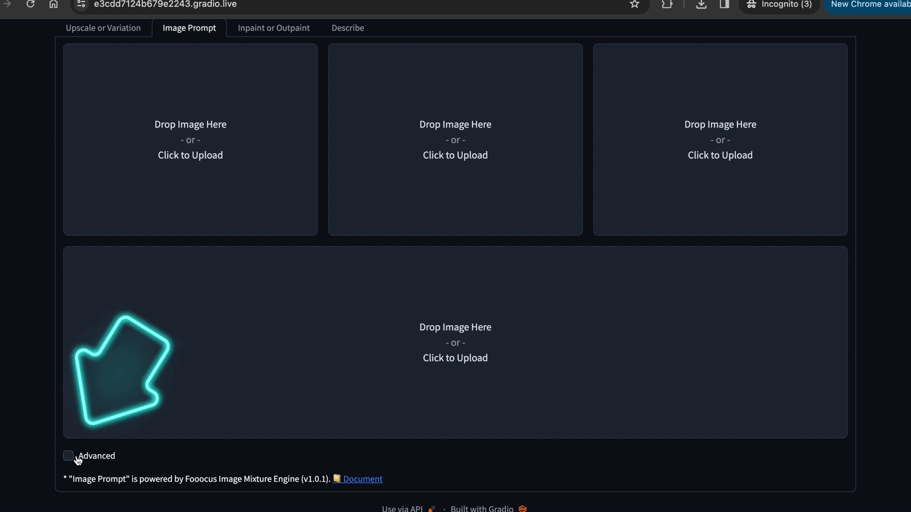
left_click(71, 456)
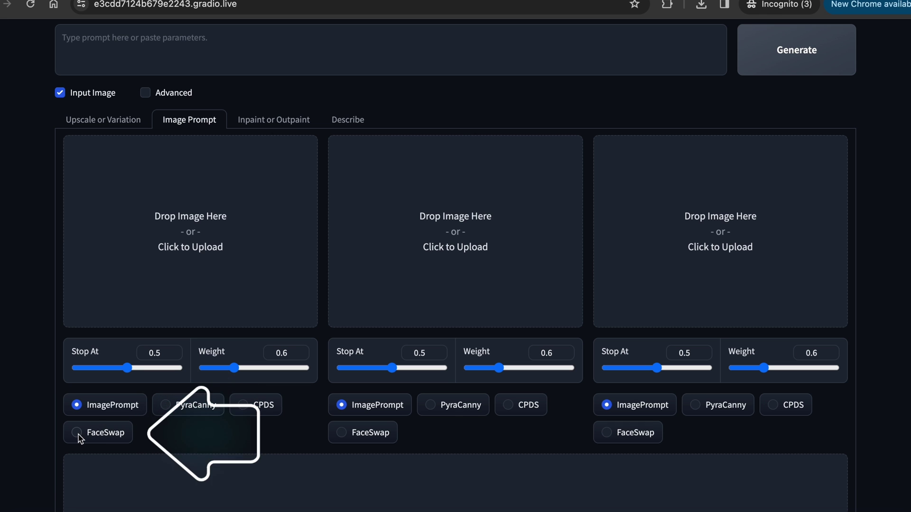
left_click(76, 432)
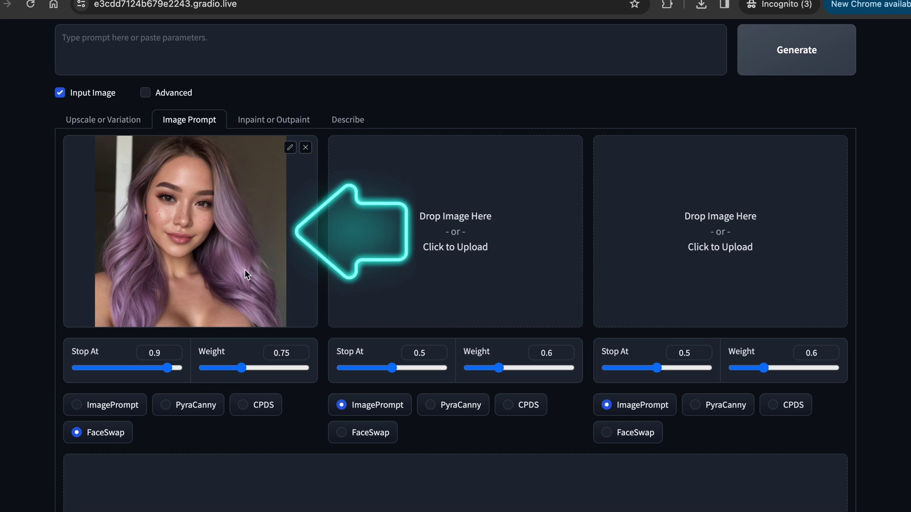
scroll(244, 270, "up", 5)
Paste the Paris restaurant steak prompt and browse both generated images full-screen
left_click(197, 163)
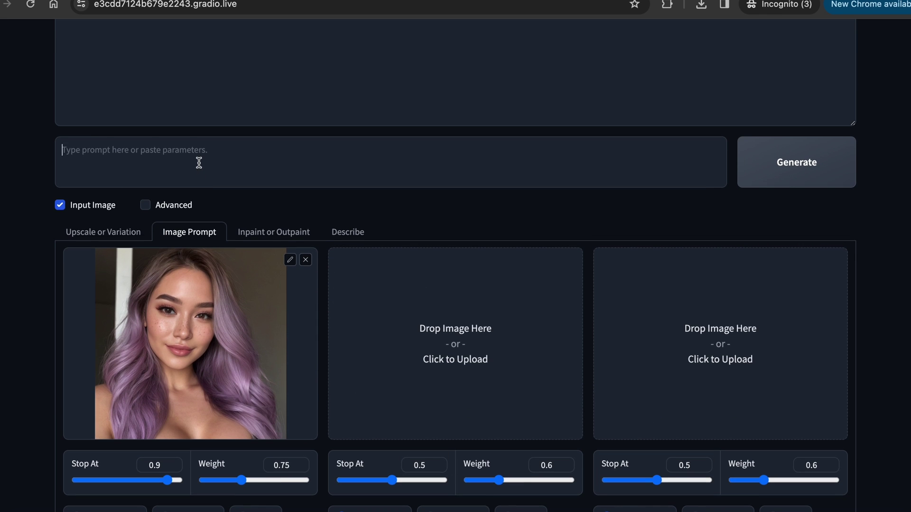
type("she is eating a steak dish at a restaurant in paris, Realistic photo of a beautiful sultry woman with light purple long hair, hair roots slightly faded, half asian, influencer, light freckles, light brown eyes, light makeup, dark lips, smiling, instagram, hyperdetailed photography, soft light, head and shoulders portrait,  slight cleavage, revealing full shoulders, cover")
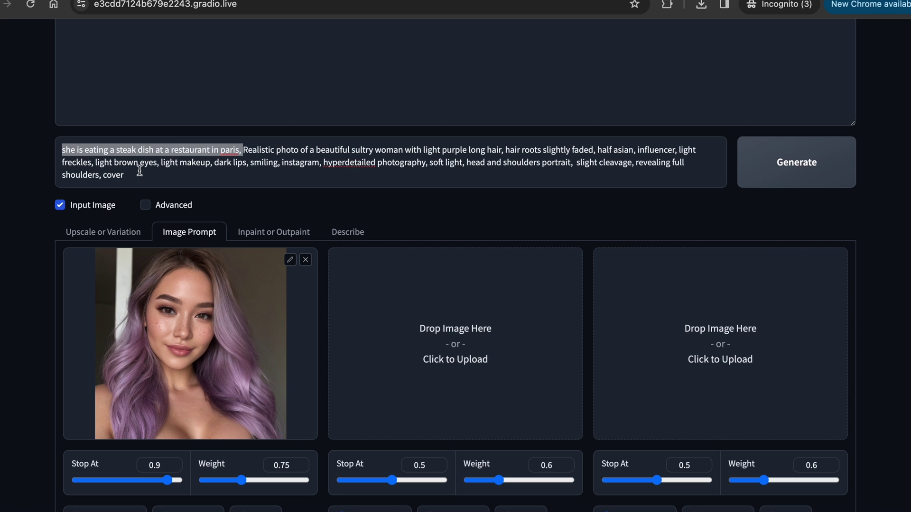
scroll(559, 279, "up", 3)
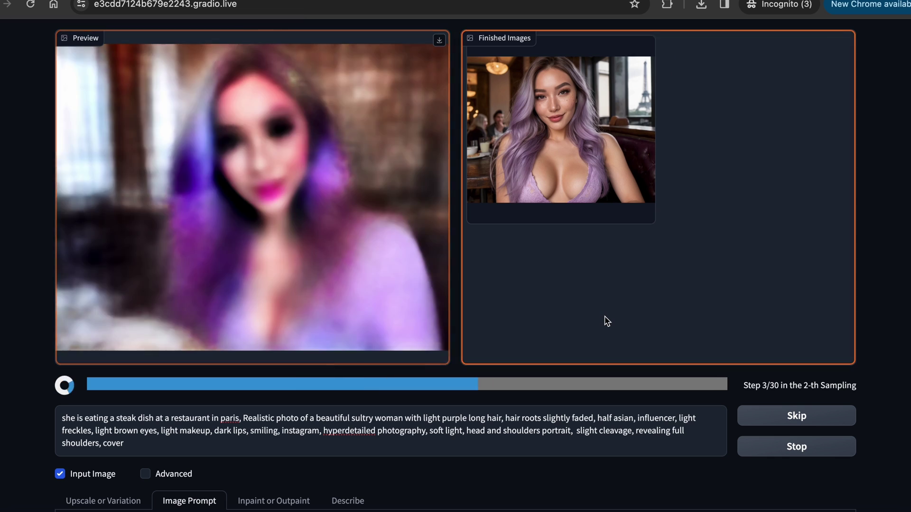
left_click(462, 268)
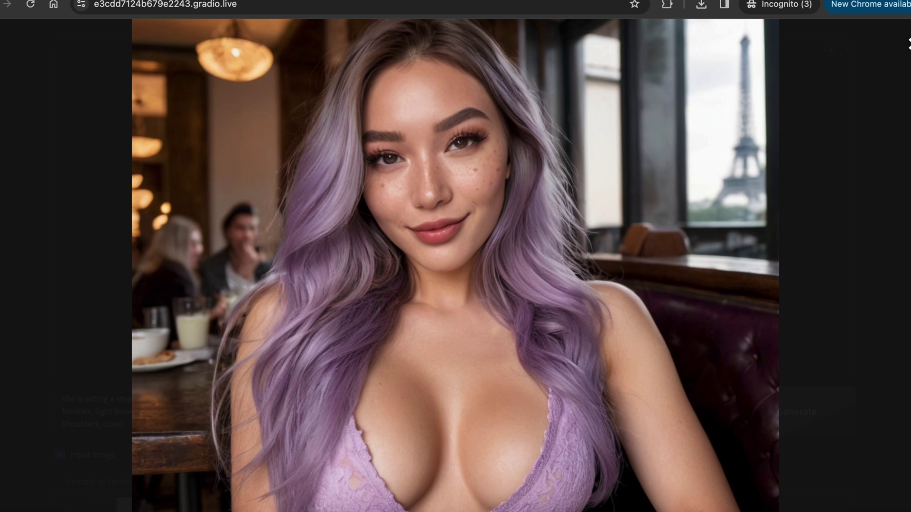
key("Right")
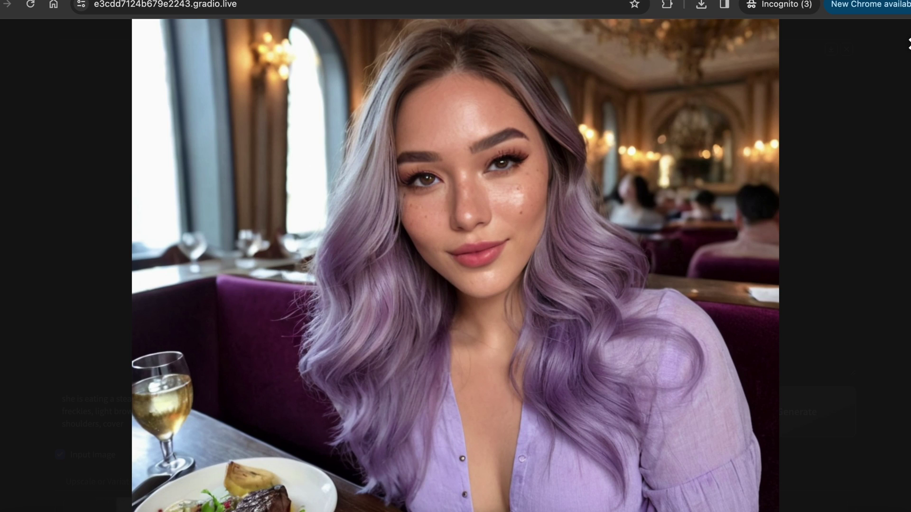
key("Escape")
scroll(387, 342, "down", 5)
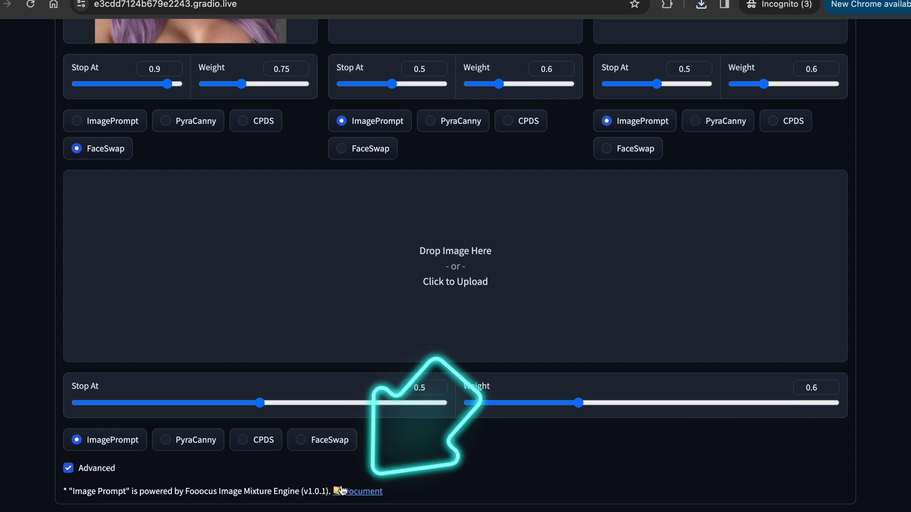
left_click(363, 491)
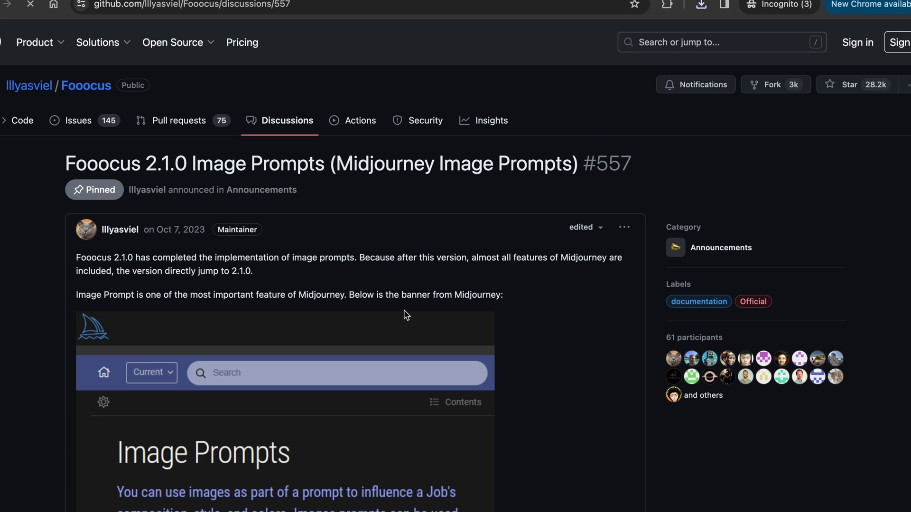
scroll(406, 315, "down", 15)
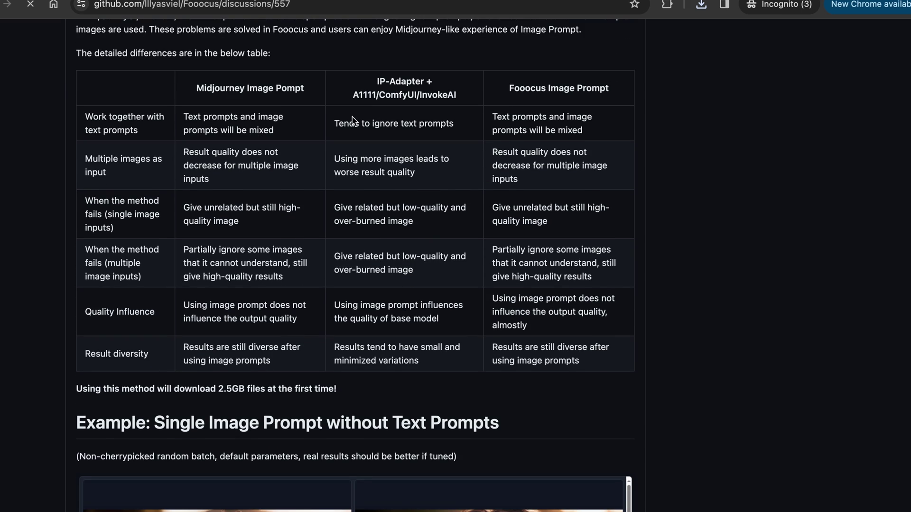
scroll(331, 226, "down", 20)
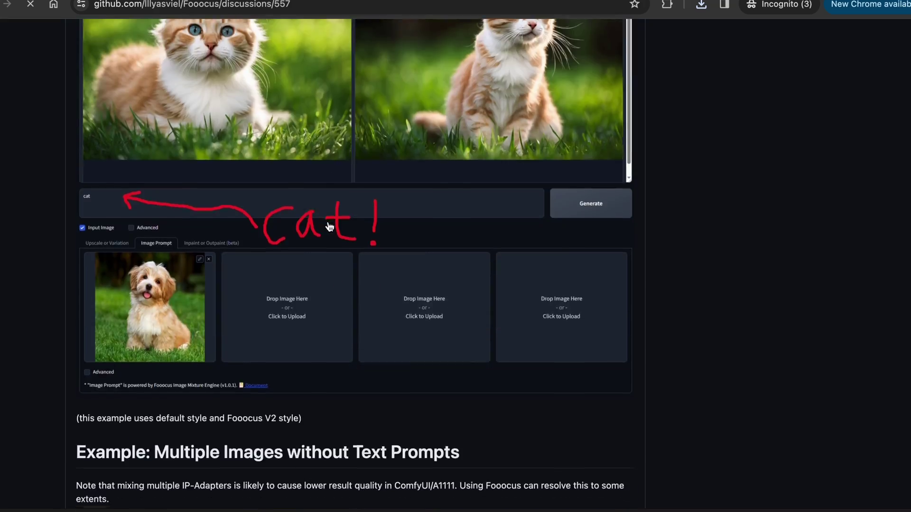
scroll(330, 227, "down", 20)
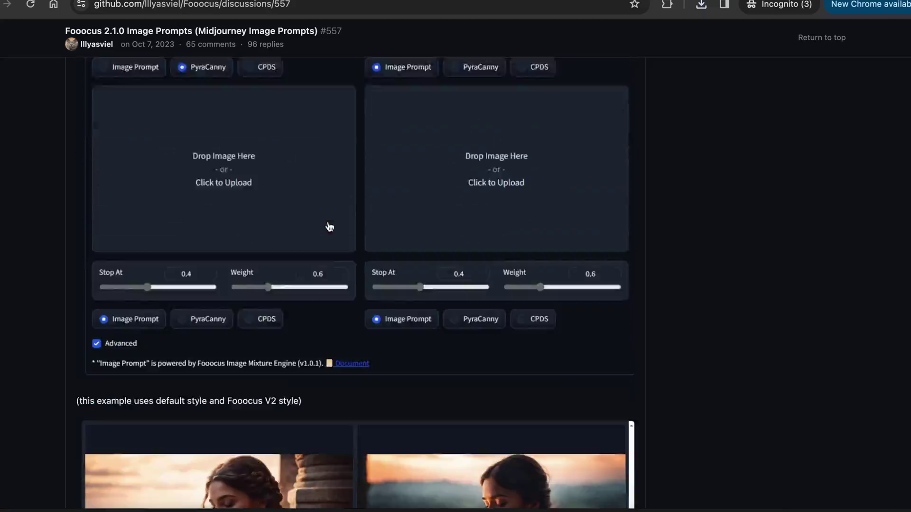
scroll(331, 226, "down", 10)
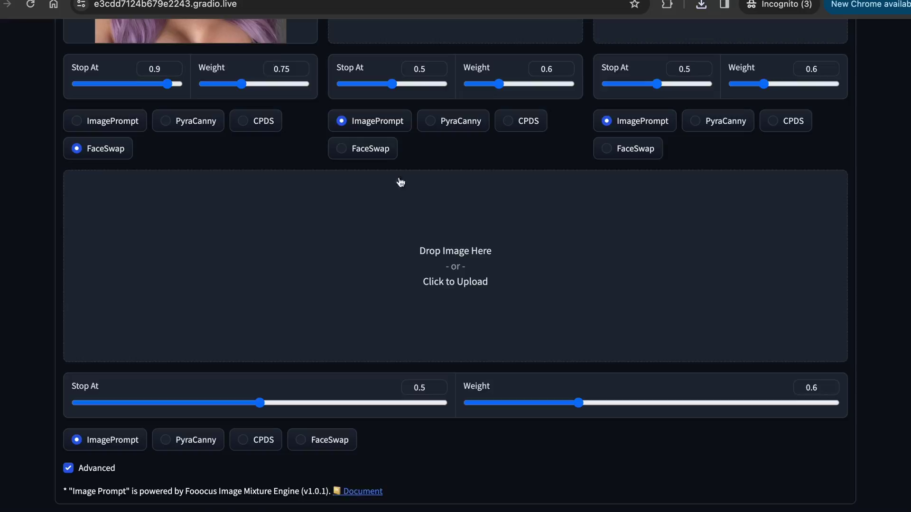
Load the Paris restaurant portrait into the Inpaint or Outpaint tab
scroll(472, 285, "up", 5)
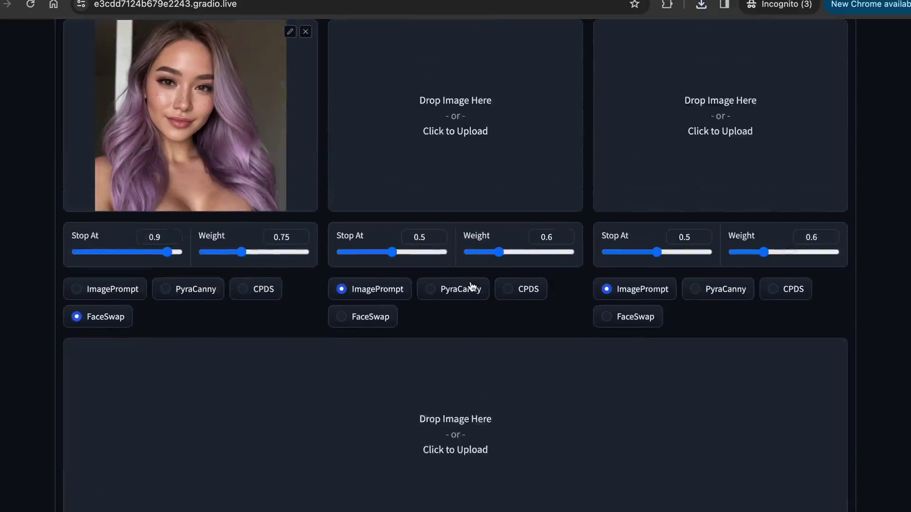
scroll(472, 284, "up", 2)
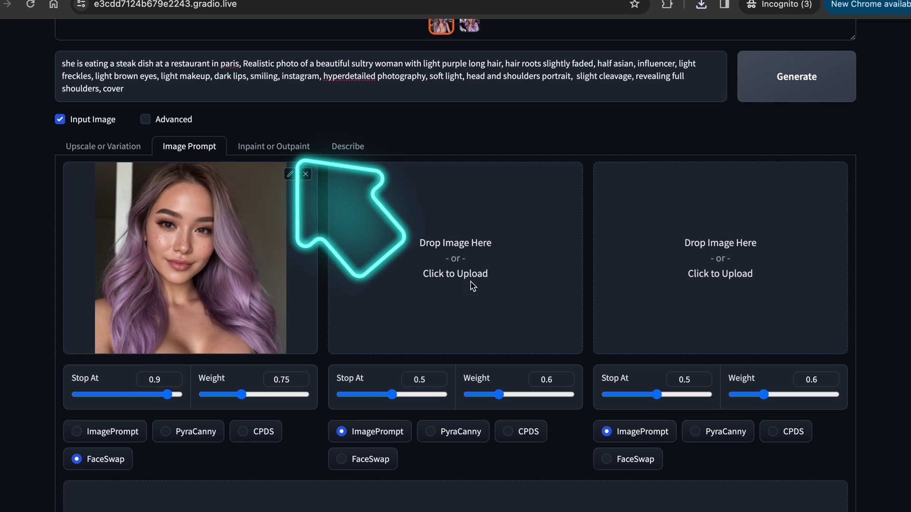
left_click(293, 145)
scroll(293, 145, "down", 2)
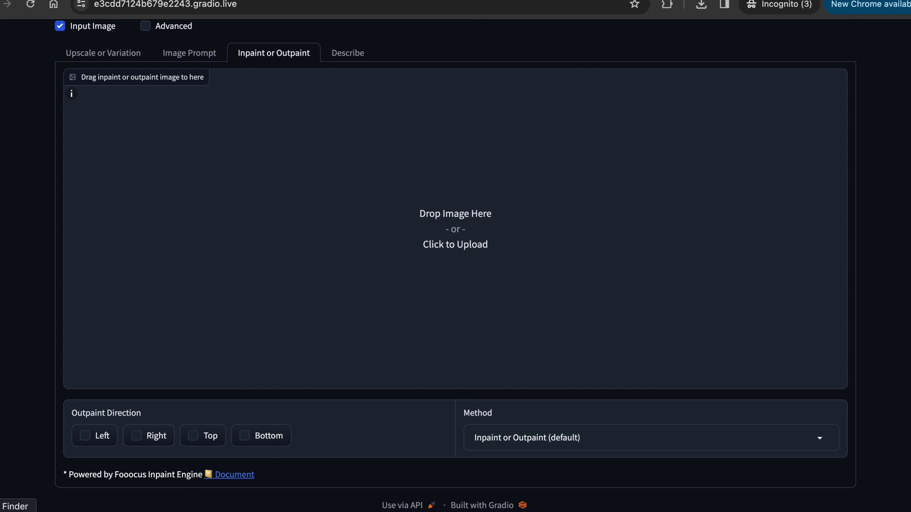
left_click_drag(19, 503, 524, 379)
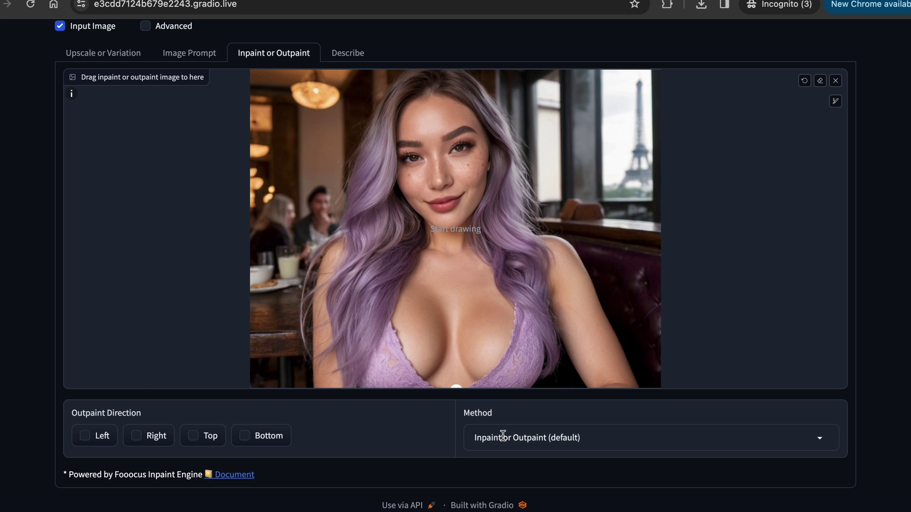
Set the inpaint method to Modify Content and view the diamond-necklace result full-screen
left_click(823, 440)
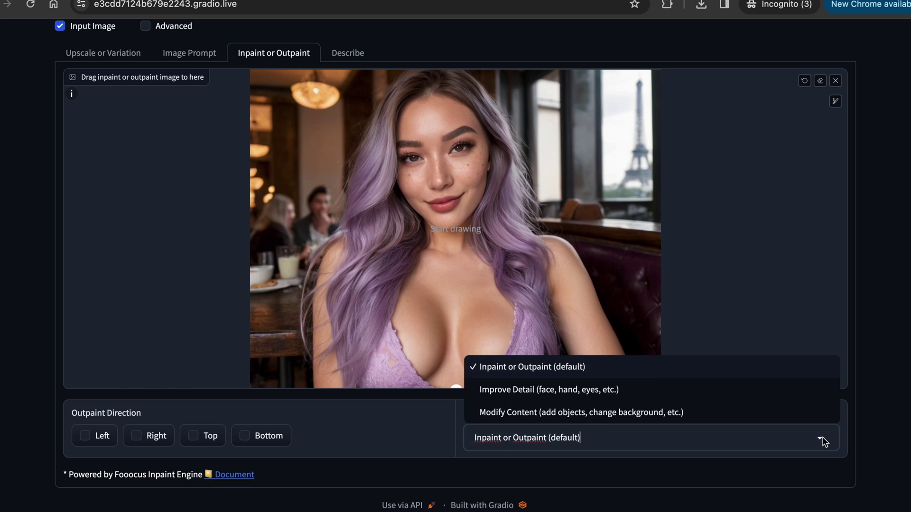
left_click(691, 409)
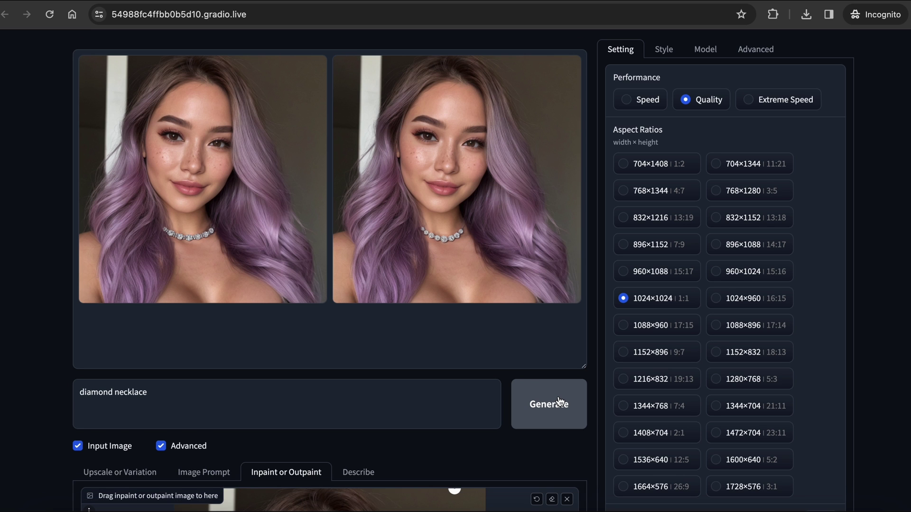
left_click(372, 264)
left_click(374, 261)
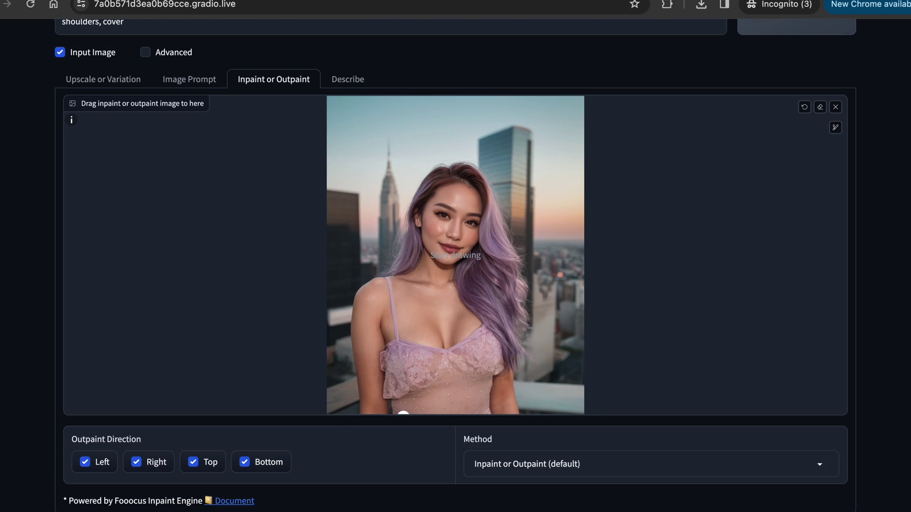
Step through the finished skyline restaurant images, including the one with steak plates
scroll(685, 302, "up", 1)
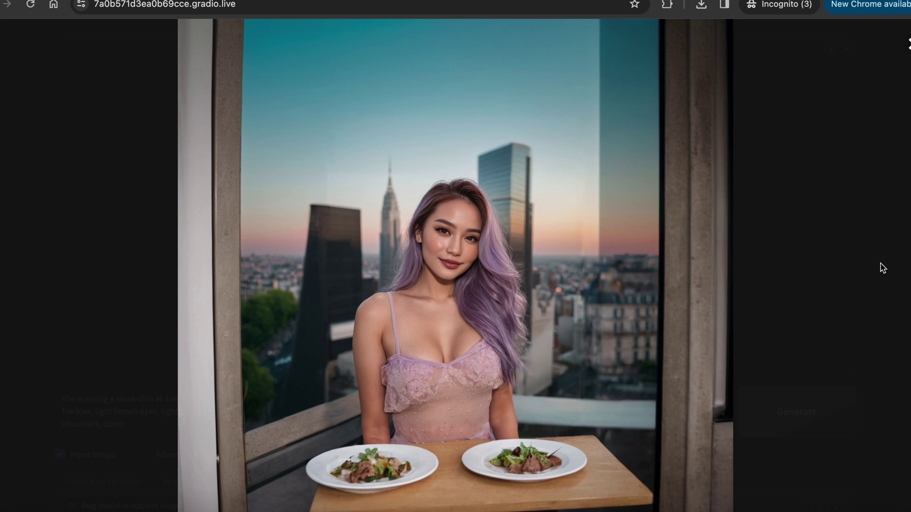
key("Right")
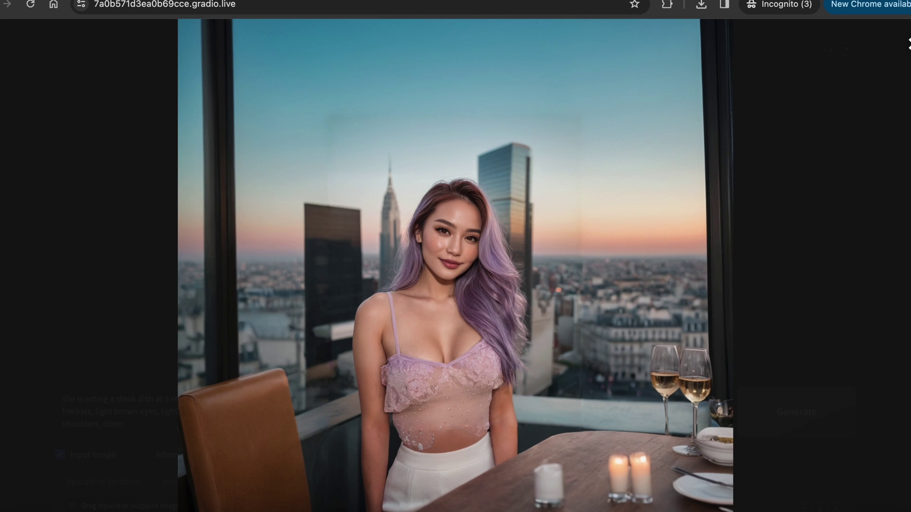
key("Right")
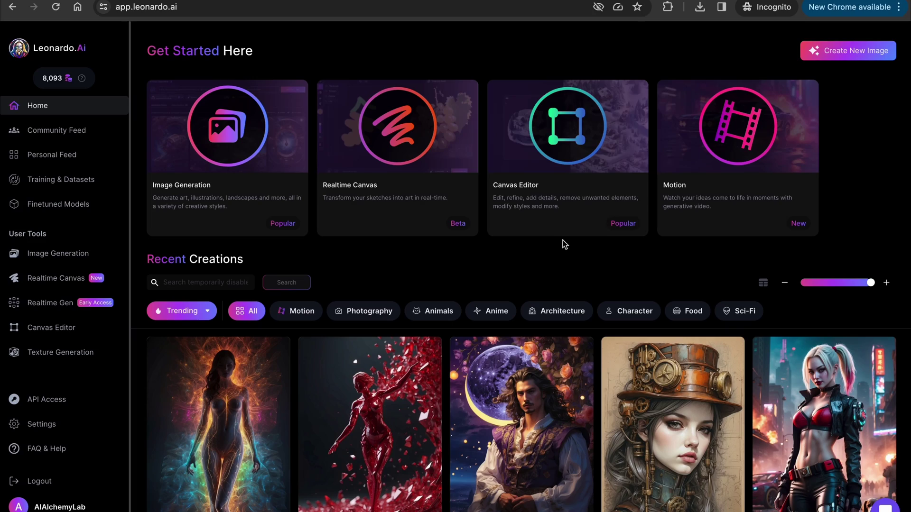
Open the portrait in Canvas Editor with Stable Diffusion 2.1 as the model
left_click(518, 197)
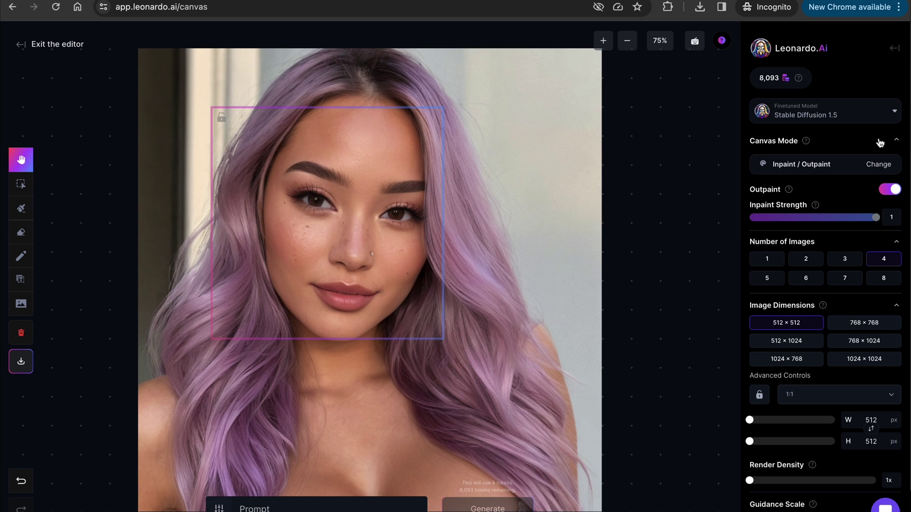
left_click(895, 114)
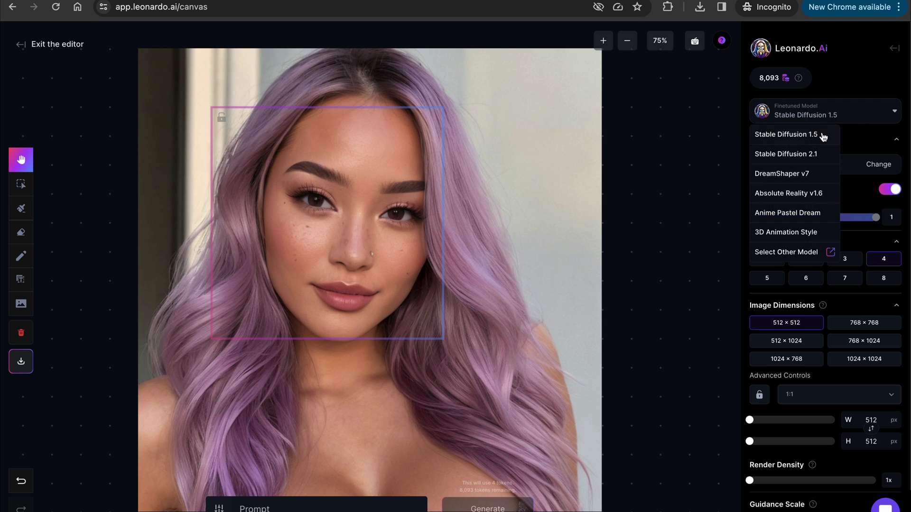
left_click(821, 155)
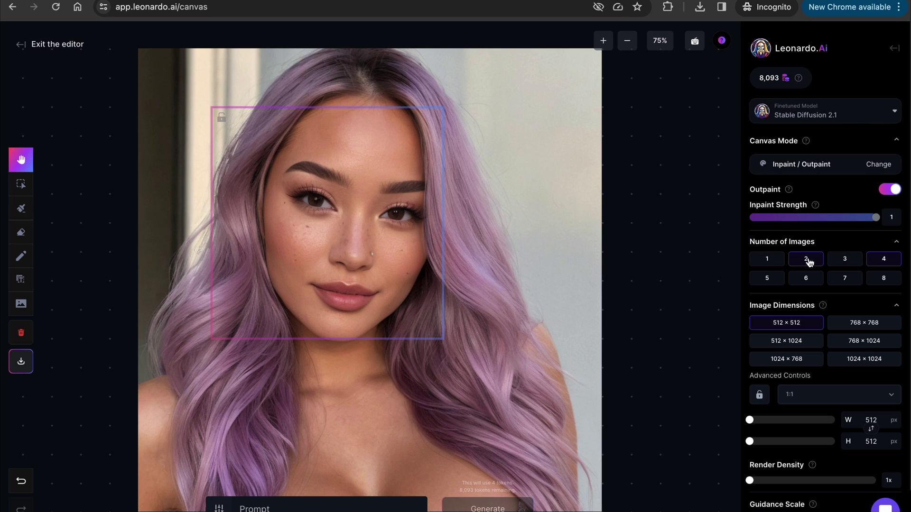
Move the generation frame onto the face, enter the prompt 'skin', and switch to Draw Mask
left_click(21, 186)
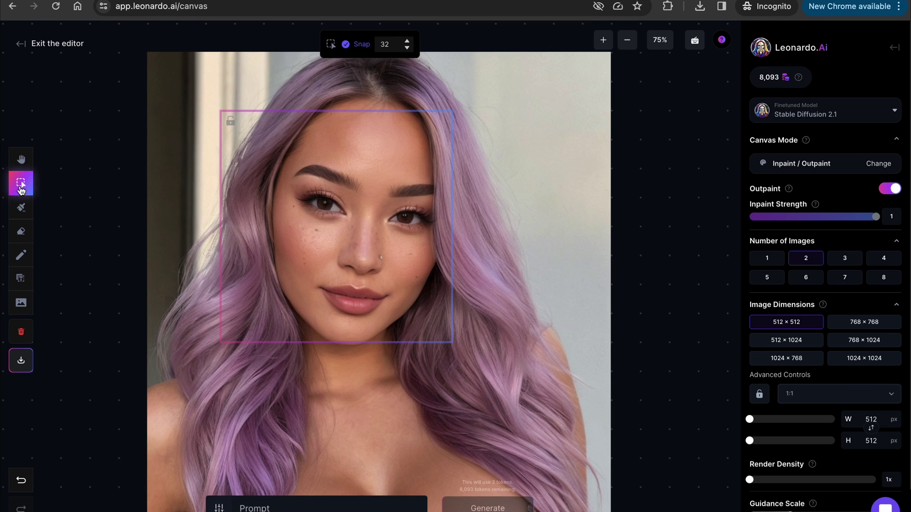
left_click_drag(261, 210, 294, 224)
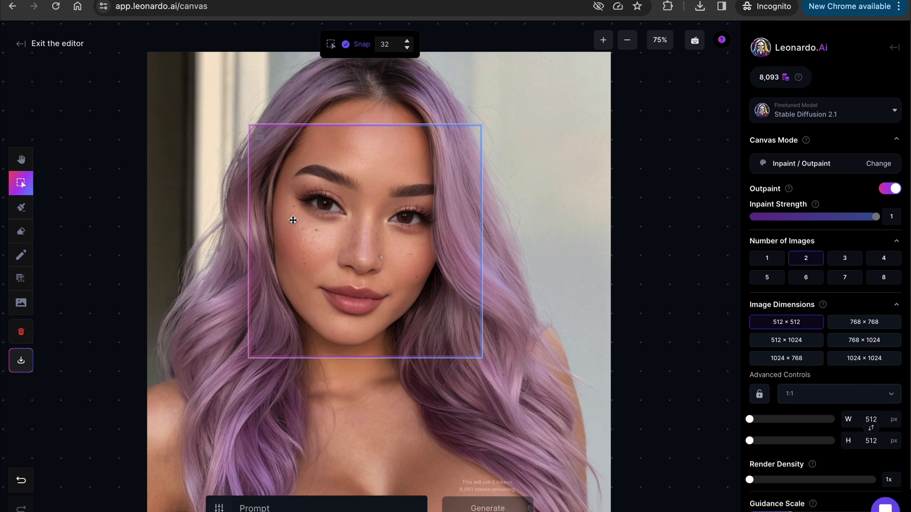
left_click(286, 498)
type("skin")
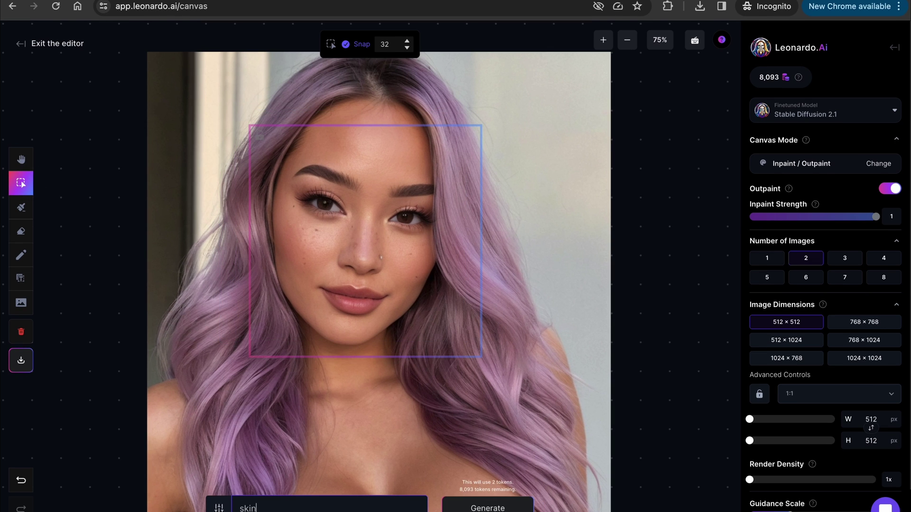
left_click(22, 212)
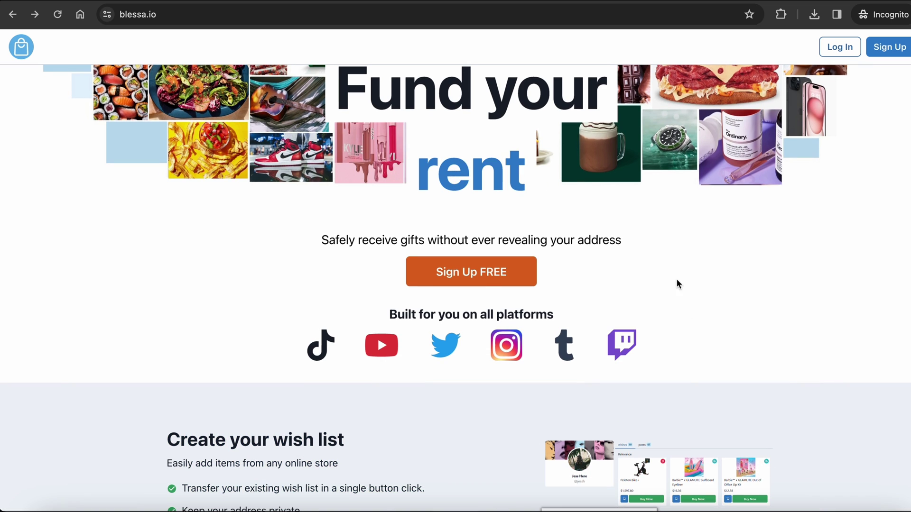
Highlight the line about receiving gifts privately and browse Blessa's wish-list feature sections
left_click_drag(635, 243, 263, 247)
scroll(703, 345, "down", 5)
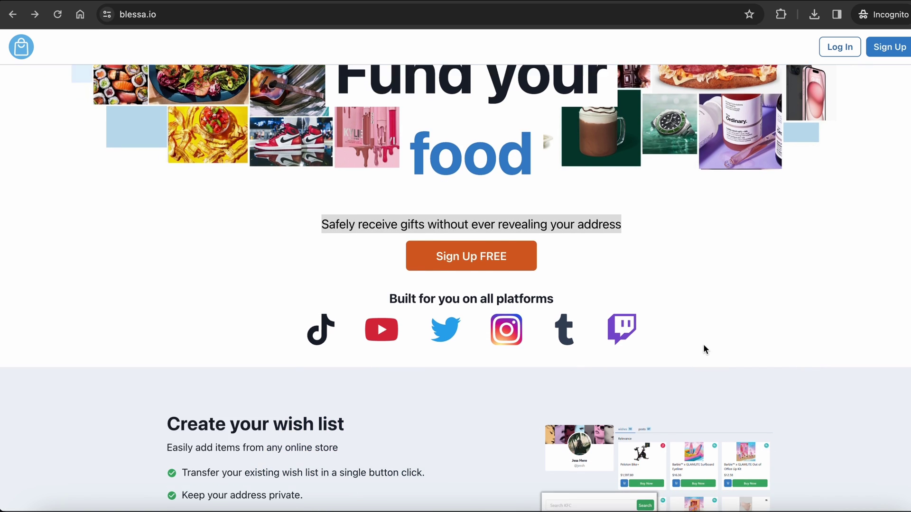
scroll(703, 344, "down", 2)
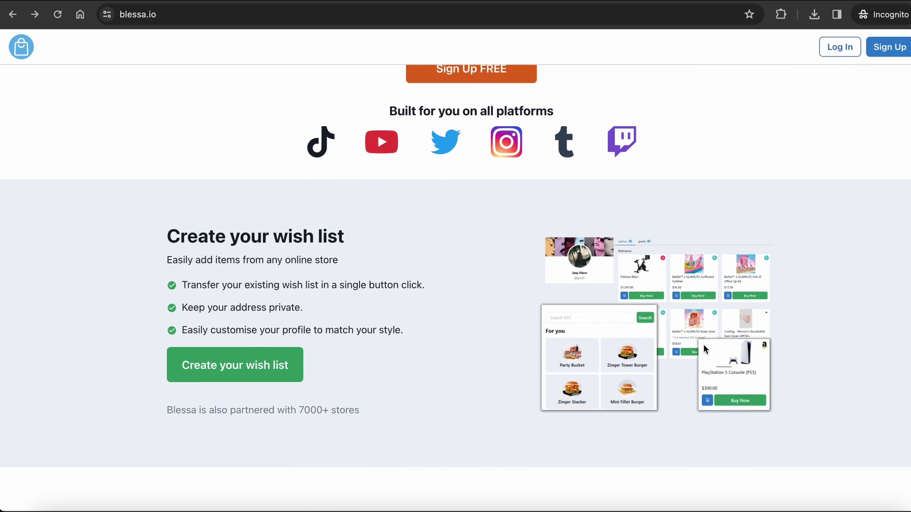
scroll(703, 343, "down", 2)
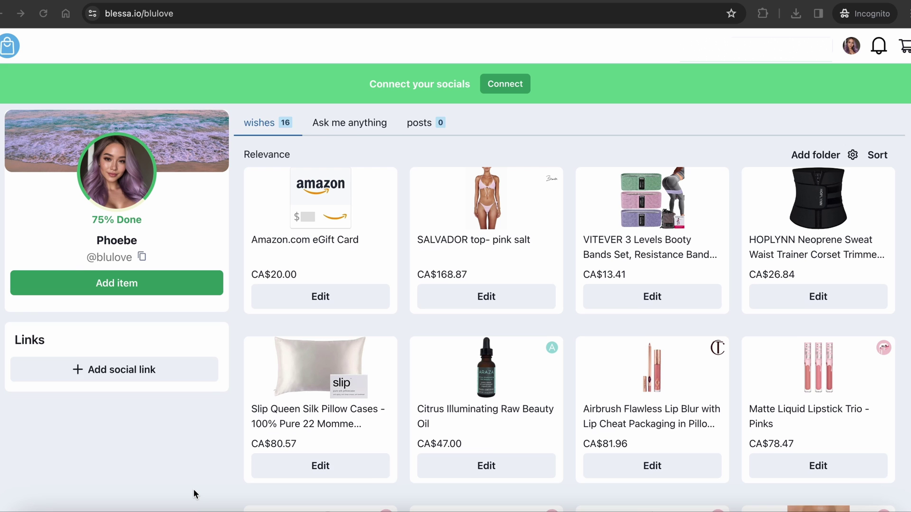
scroll(194, 492, "down", 2)
scroll(194, 490, "down", 5)
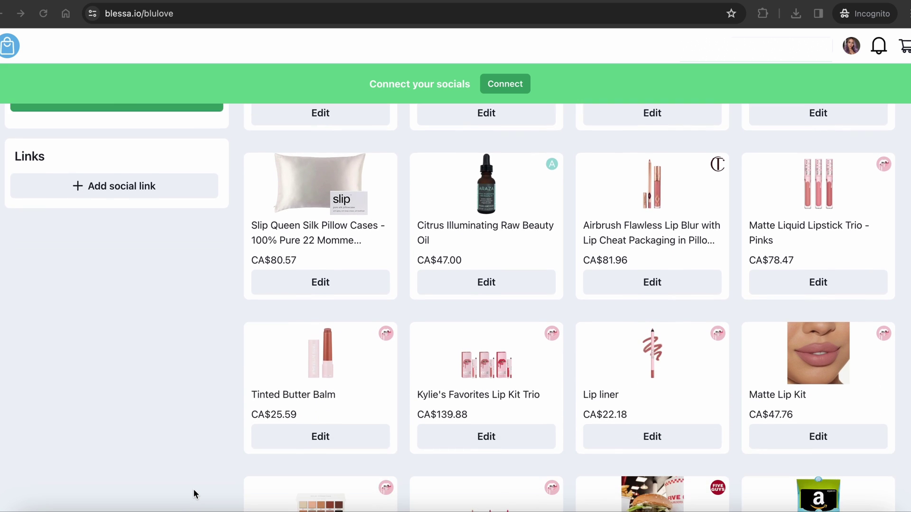
scroll(194, 490, "up", 3)
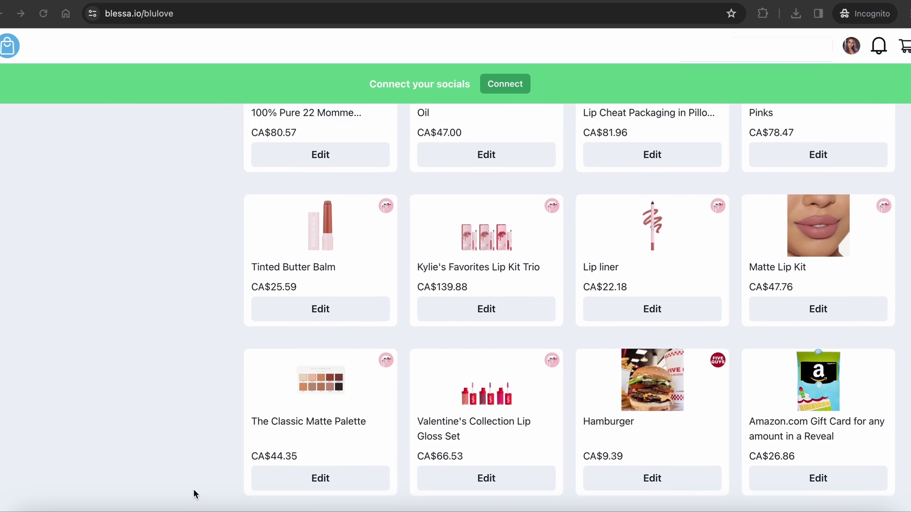
scroll(193, 493, "up", 4)
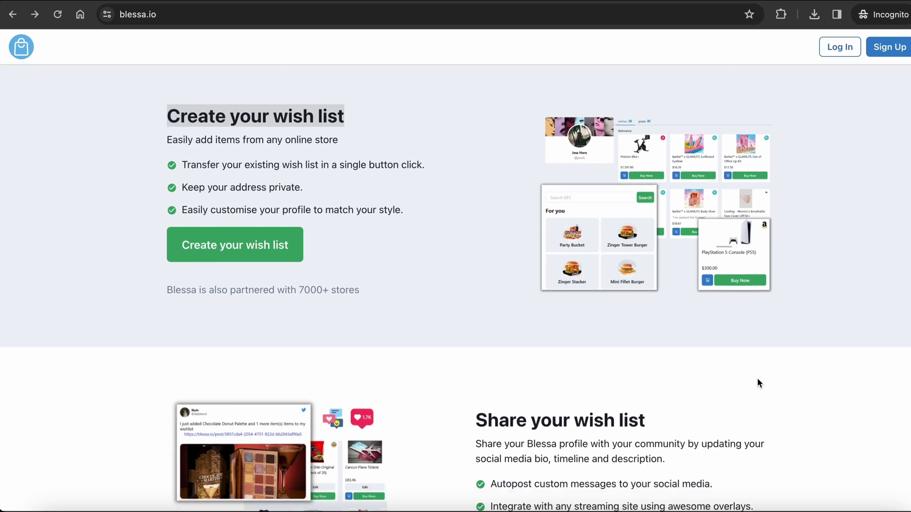
Continue down Blessa's landing page and highlight the 'Thank your fans' heading
scroll(757, 378, "down", 2)
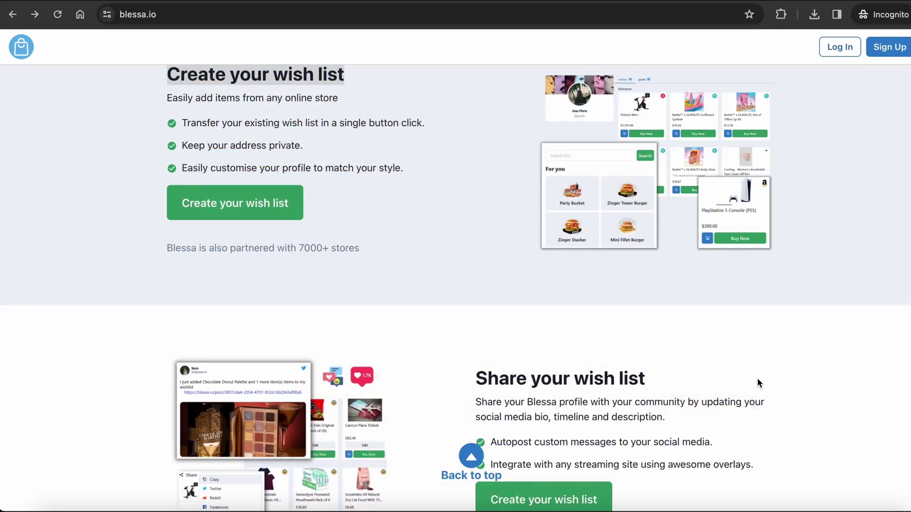
scroll(758, 379, "down", 3)
scroll(757, 379, "down", 2)
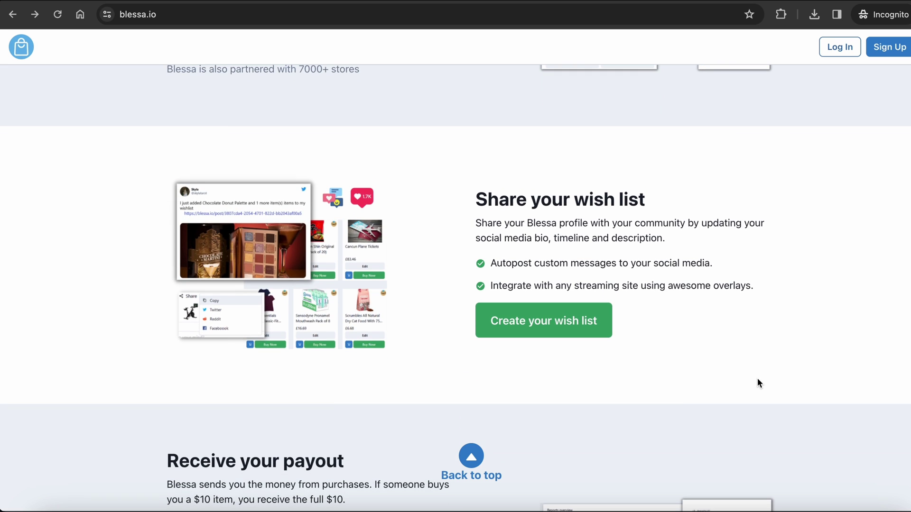
scroll(757, 379, "down", 4)
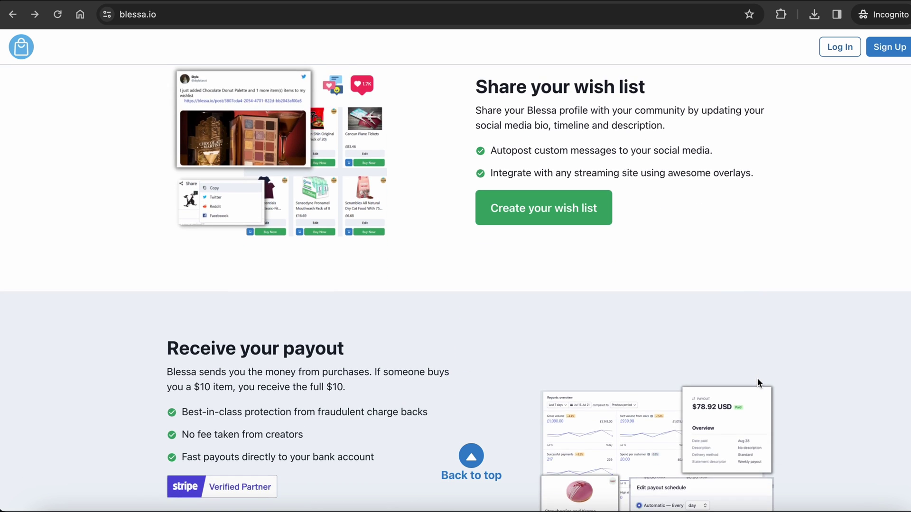
scroll(757, 379, "down", 6)
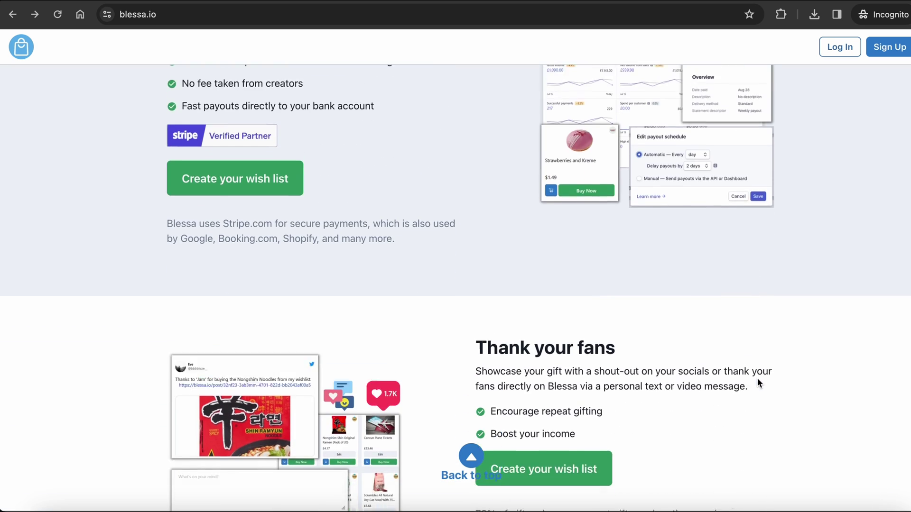
scroll(757, 380, "down", 2)
left_click_drag(628, 240, 477, 242)
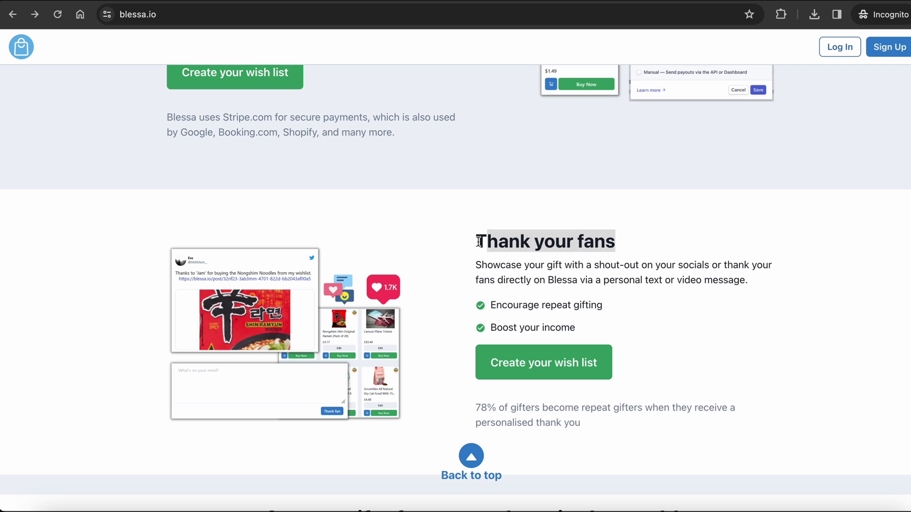
scroll(792, 373, "down", 5)
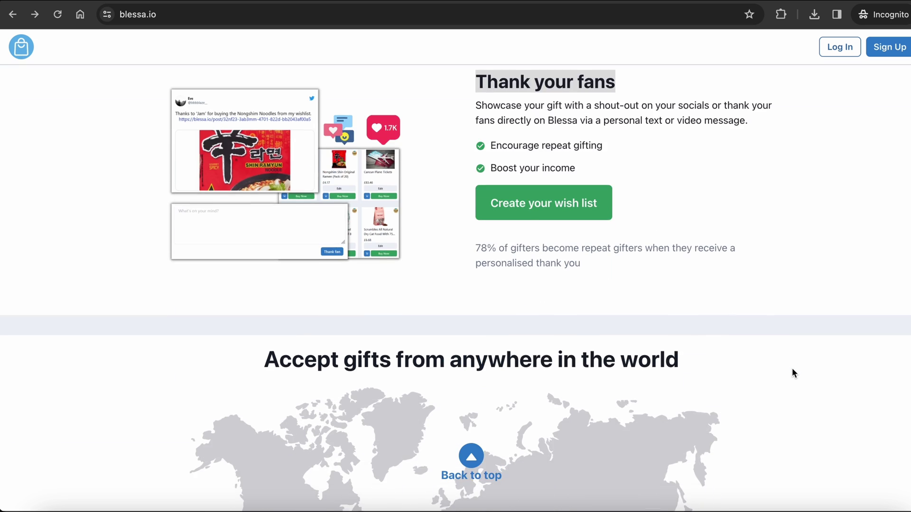